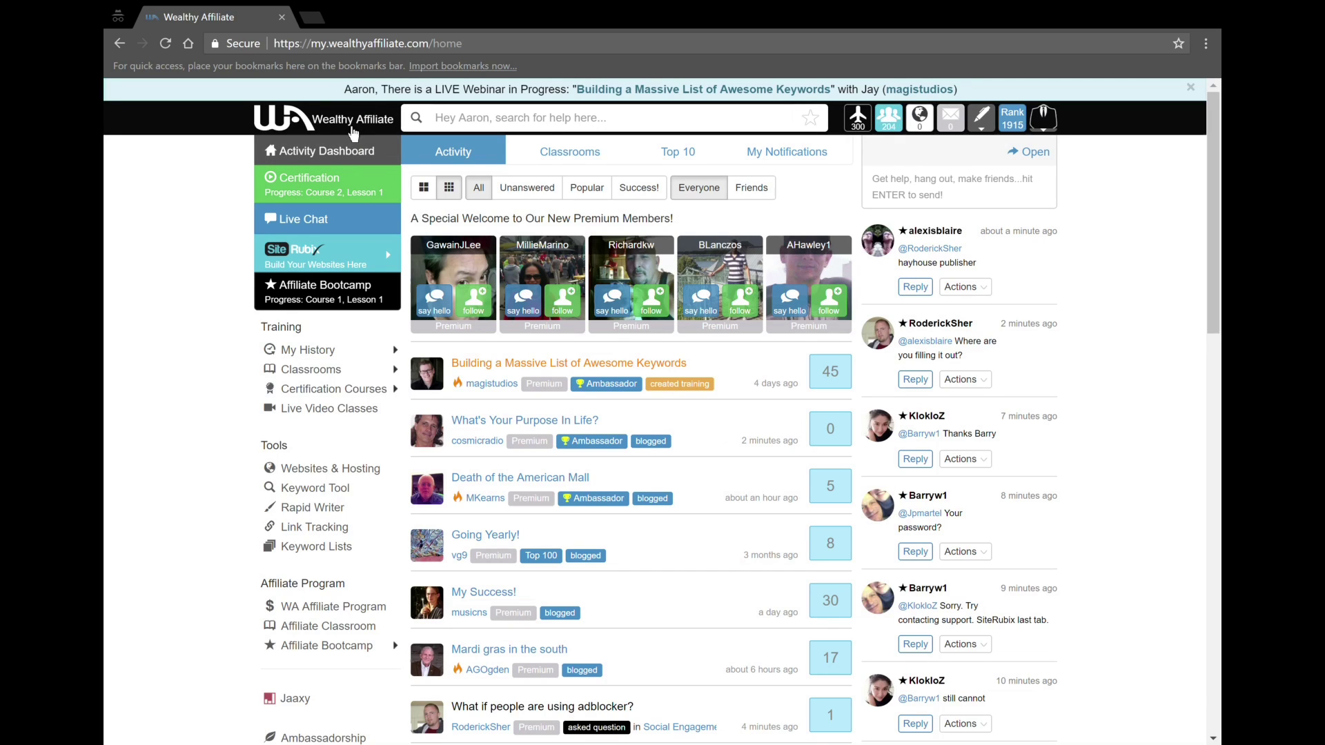
Bring up the SiteRubix flyout with Site Manager, Builder, Comments and Domains
mouse_move(318, 269)
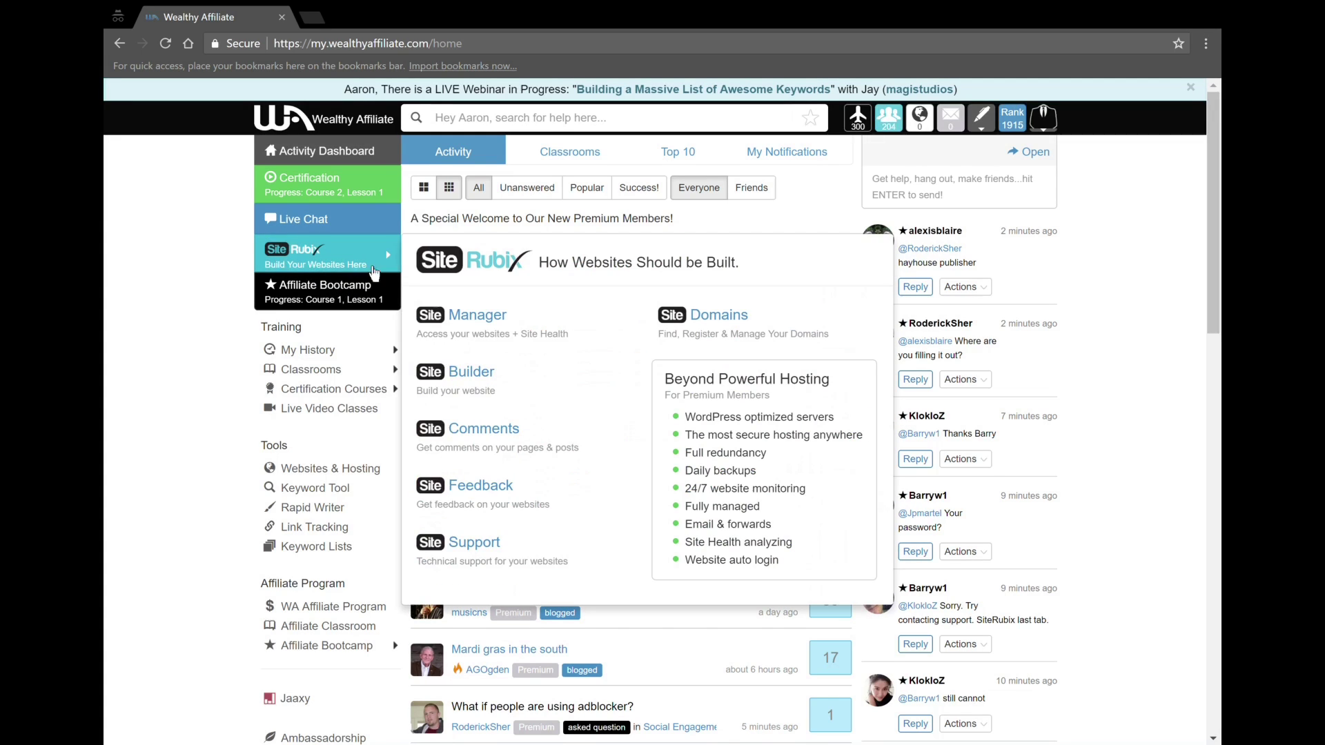
Choose a free siterubix.com site at afreewebsite and name it 'A free Website'
left_click(524, 387)
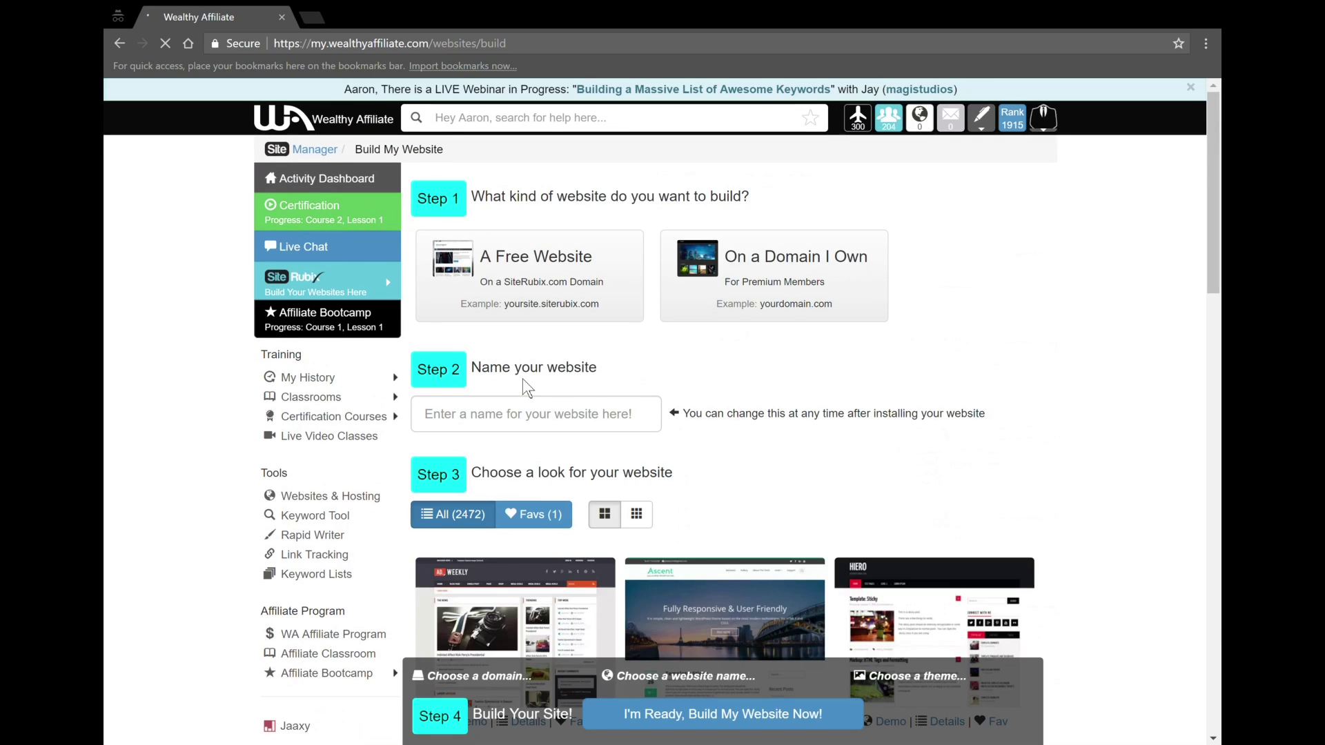
left_click(776, 271)
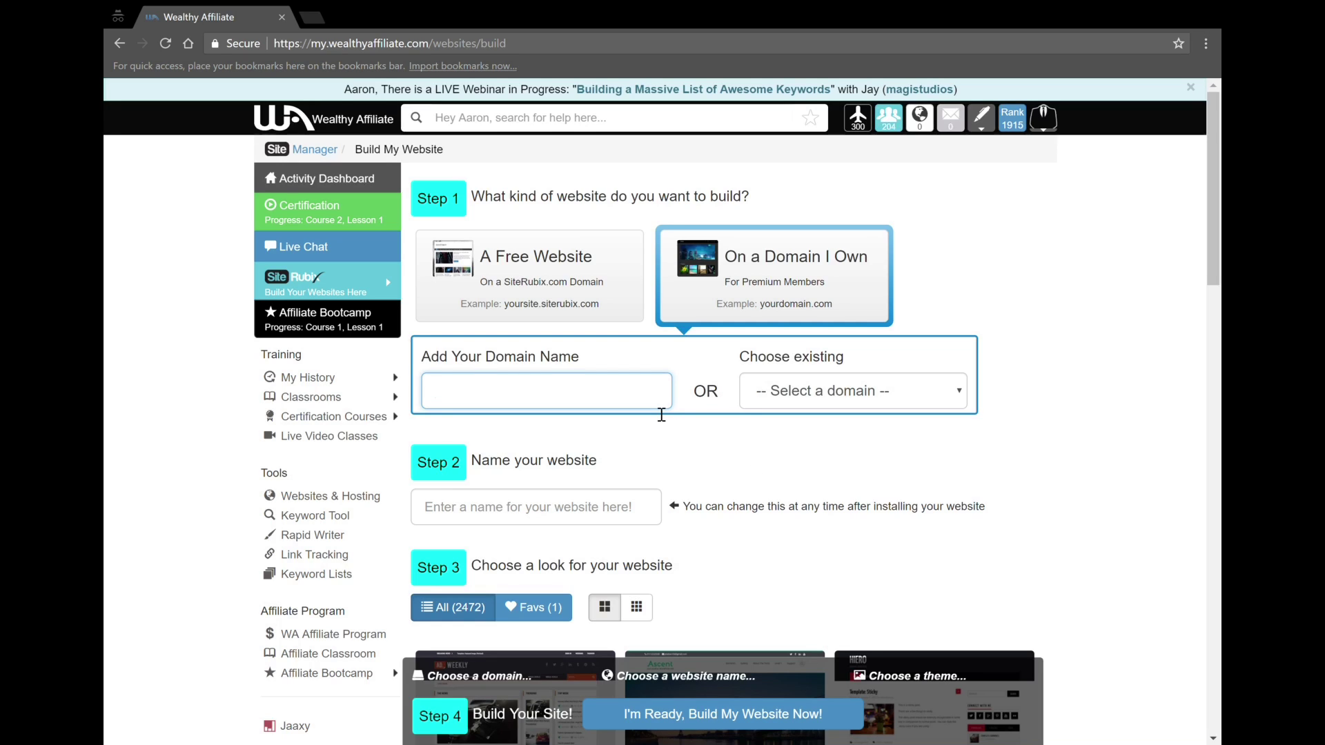
left_click(540, 304)
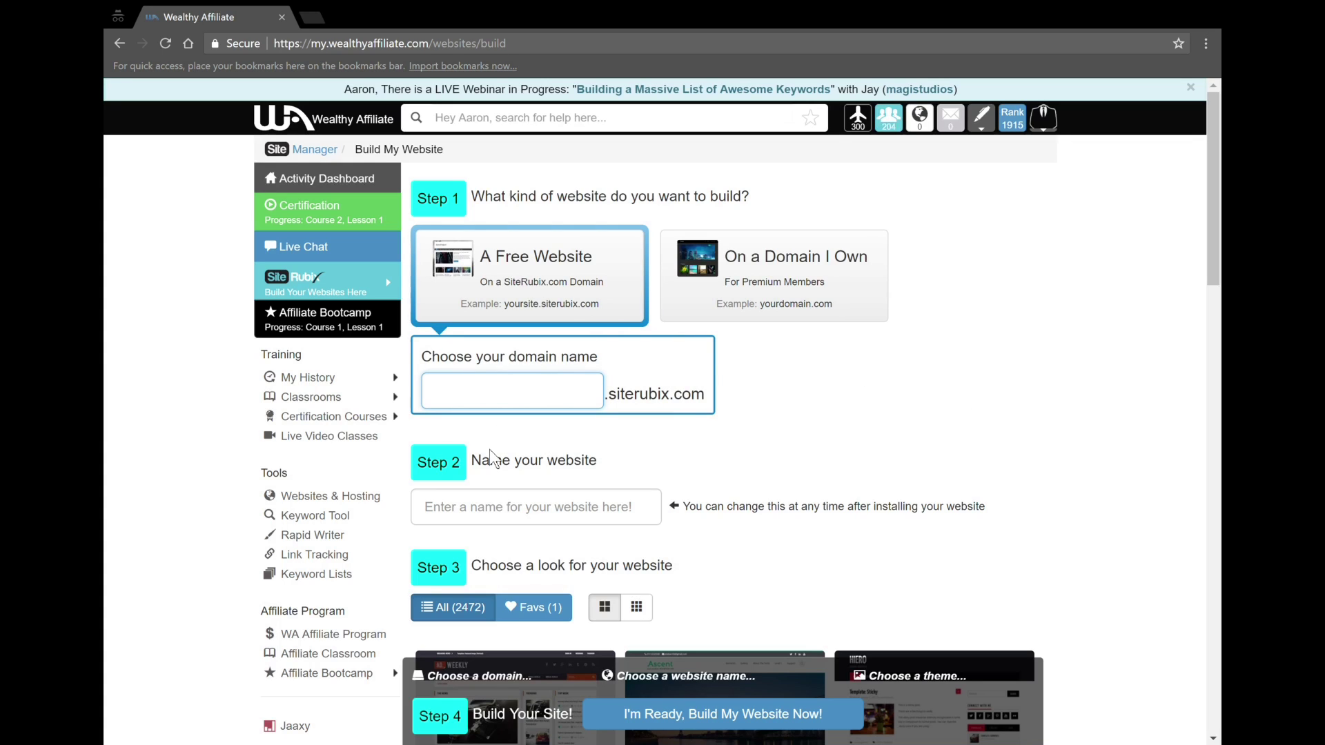
type("afreew")
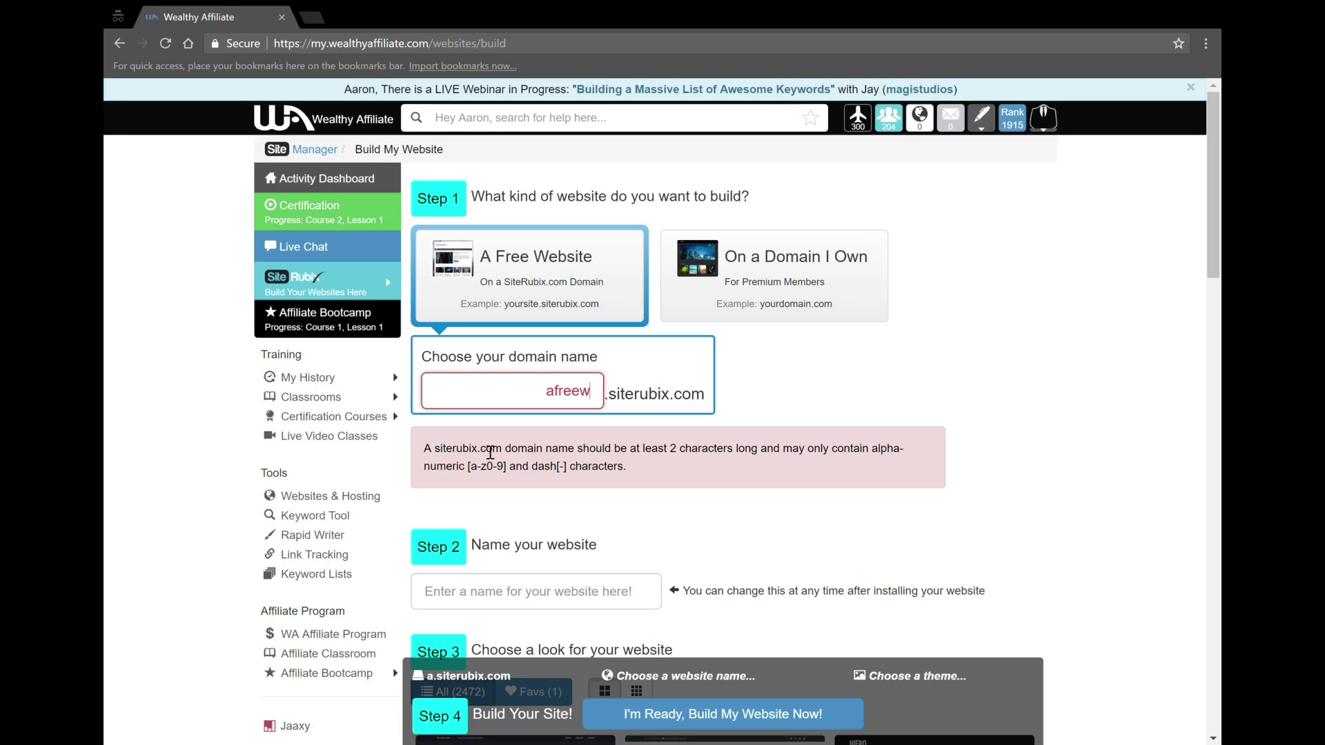
type("ebsite")
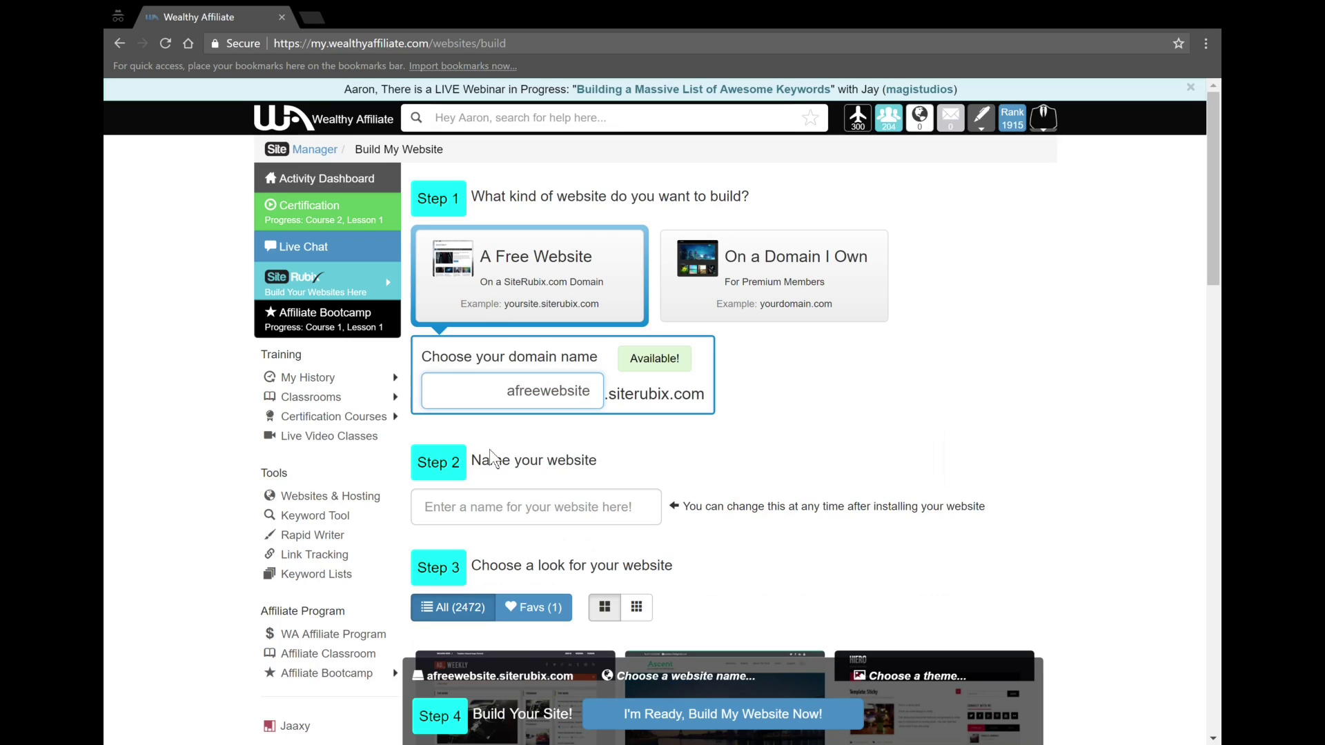
left_click(483, 507)
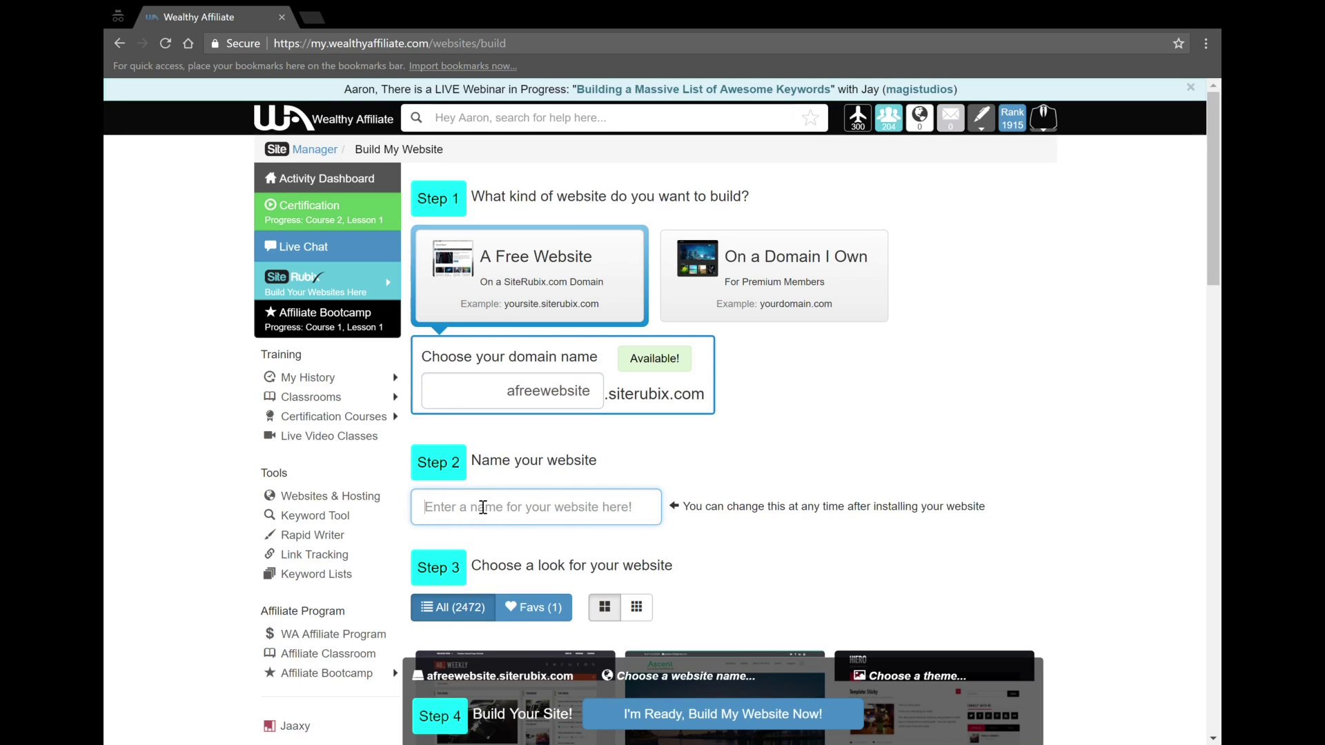
type("A f")
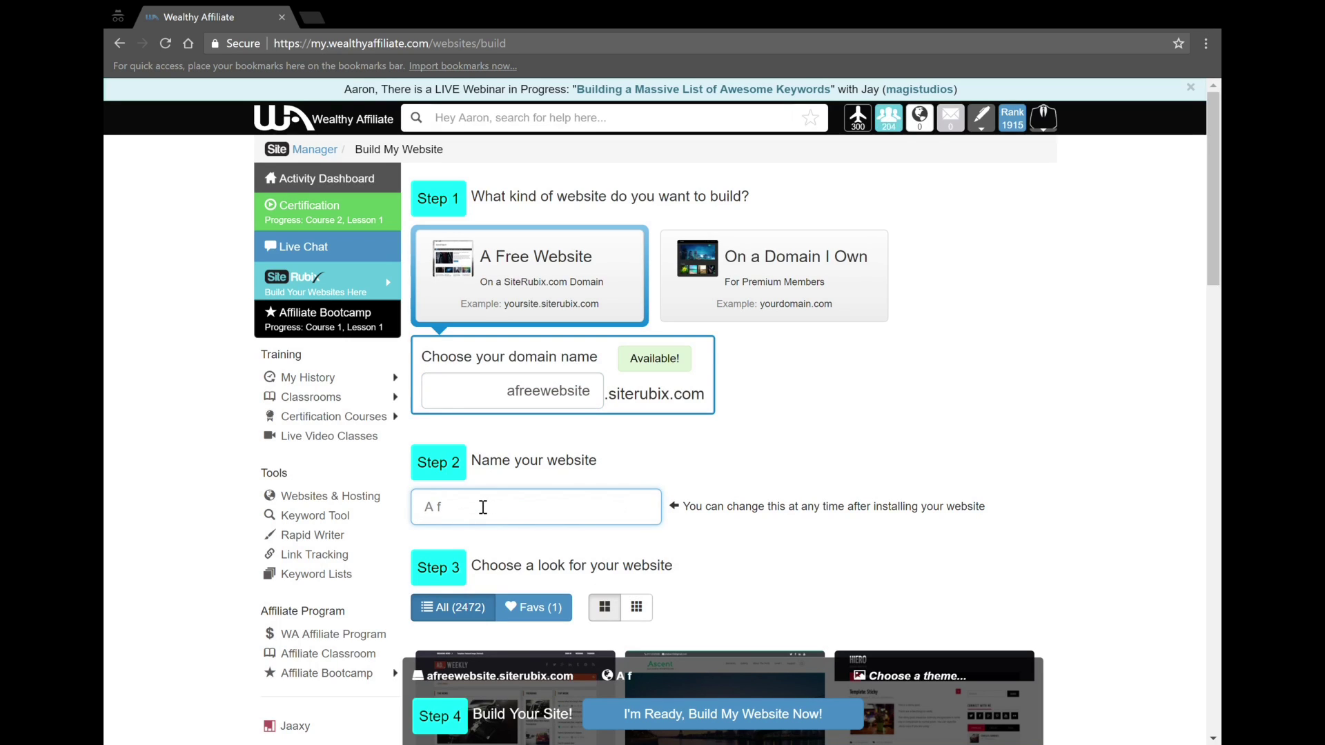
type("ree Website")
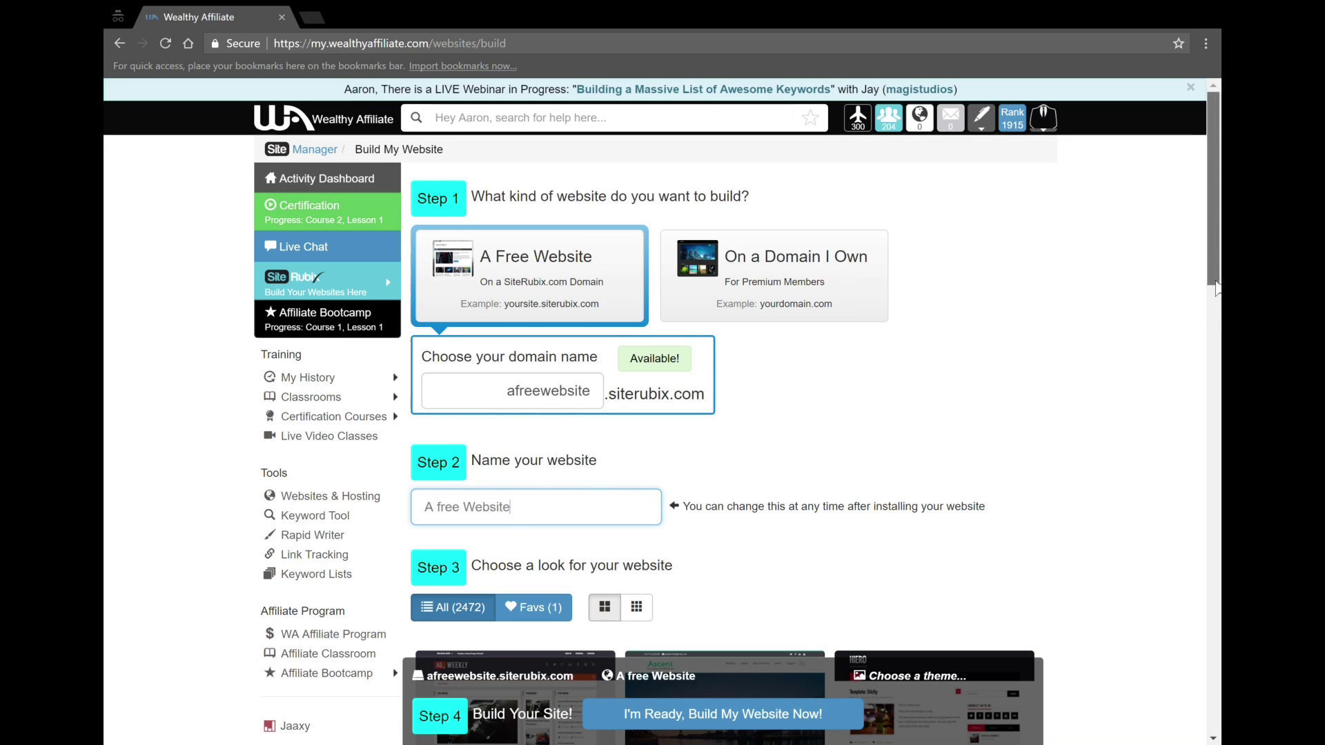
Browse the Step 3 theme grid and select the Ascent theme
left_click_drag(1216, 289, 1216, 583)
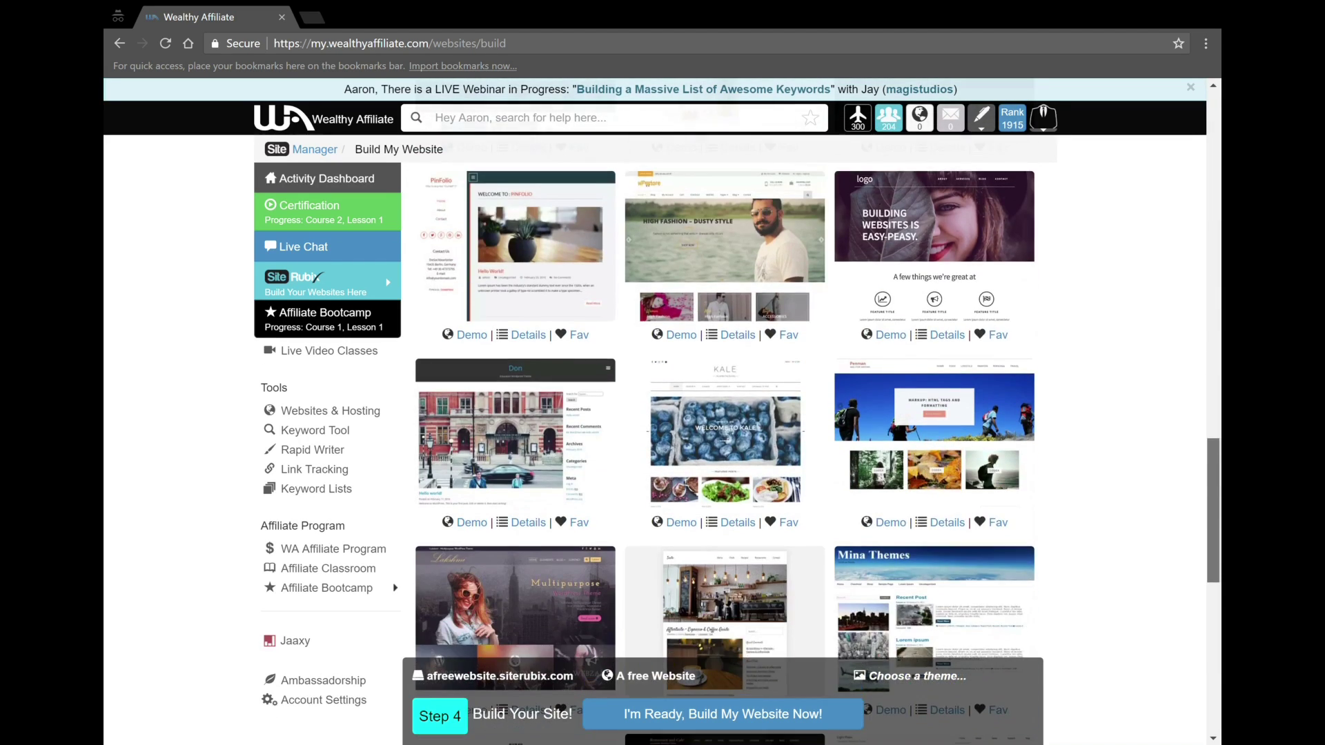
scroll(725, 442, "down", 4)
scroll(724, 442, "up", 7)
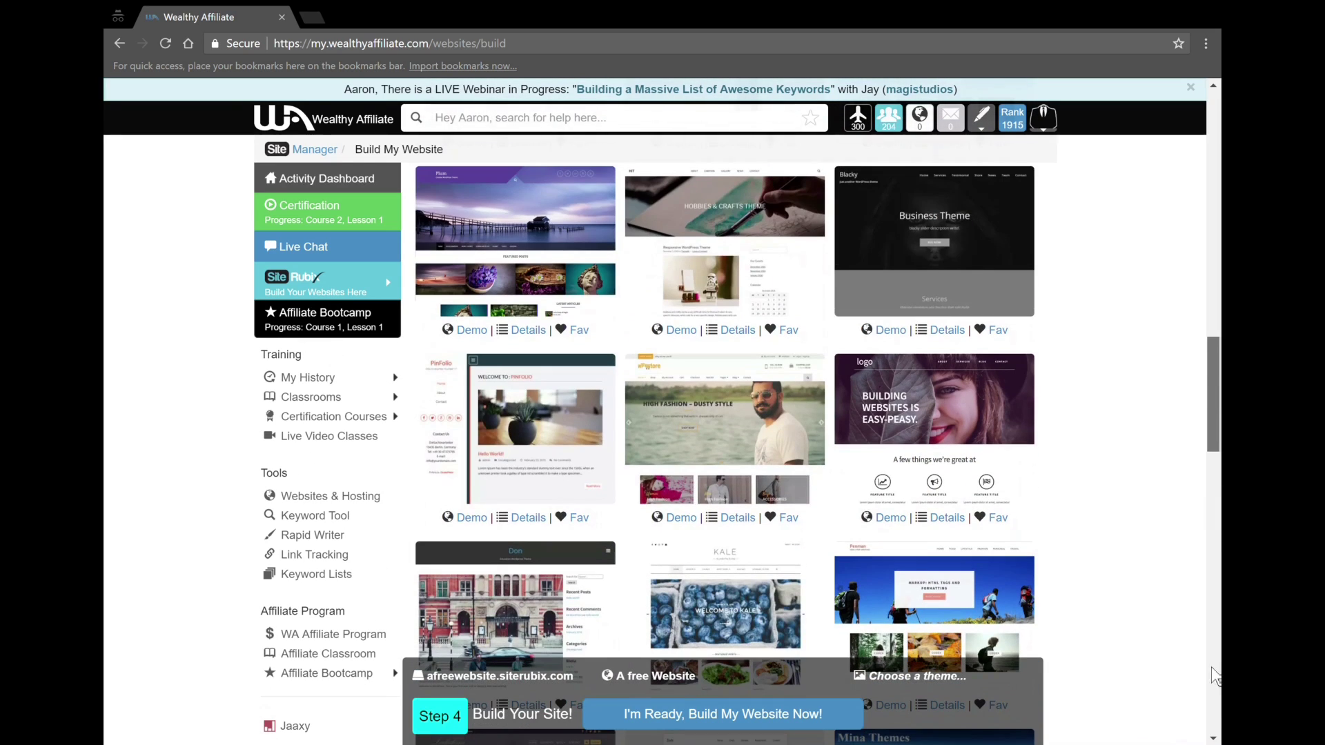
scroll(724, 441, "down", 10)
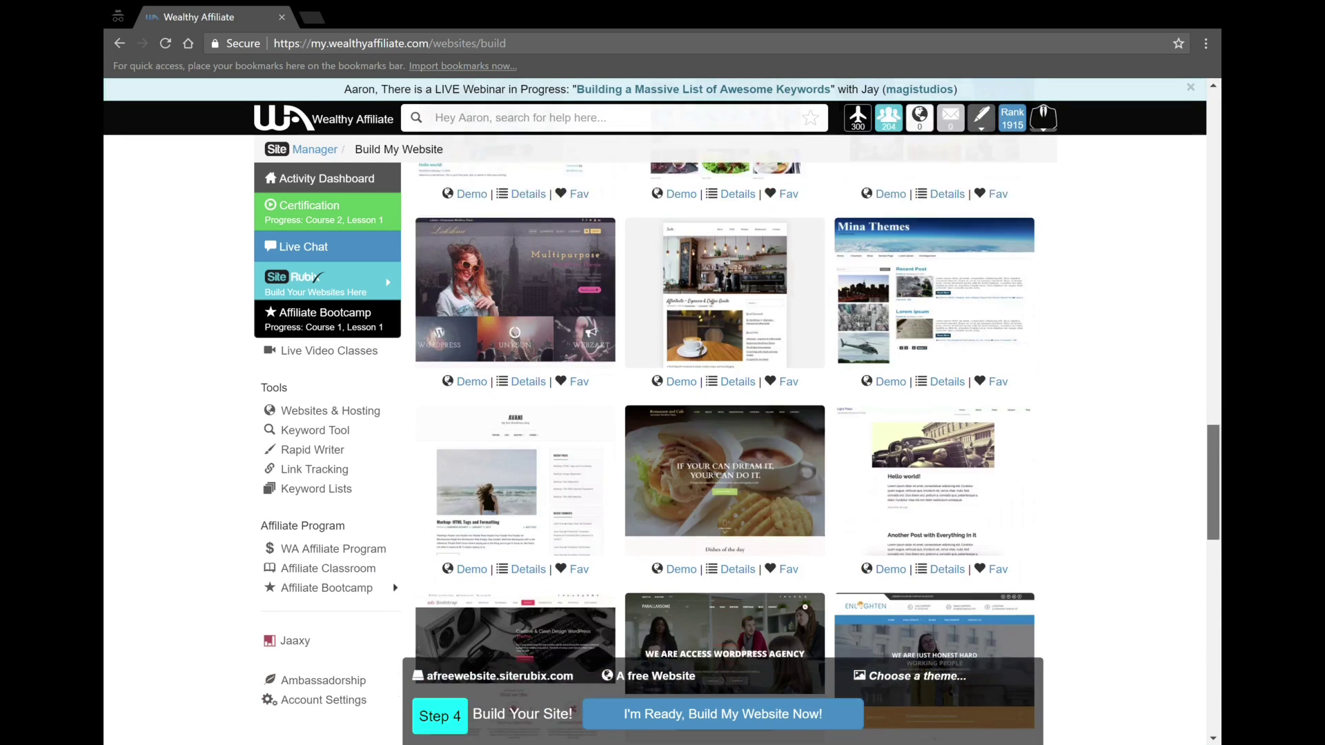
scroll(725, 442, "down", 5)
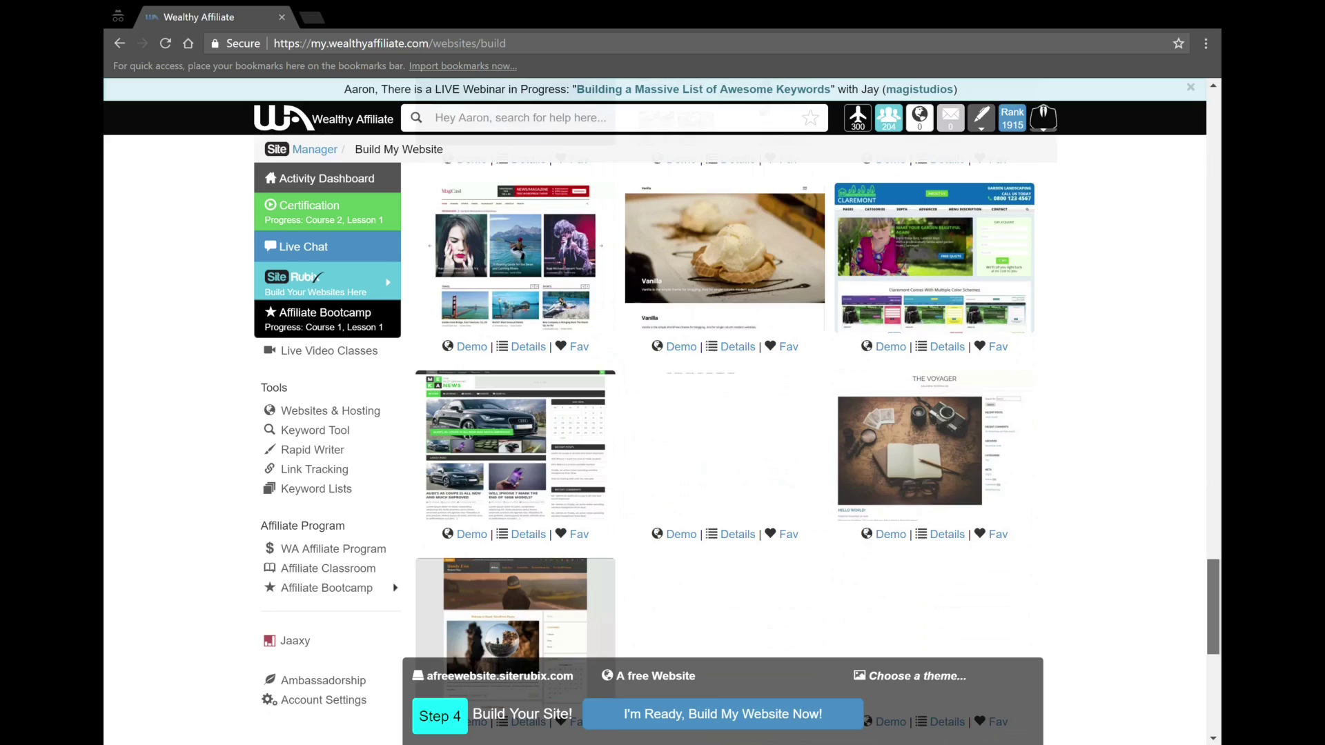
scroll(725, 442, "up", 8)
scroll(1194, 483, "up", 20)
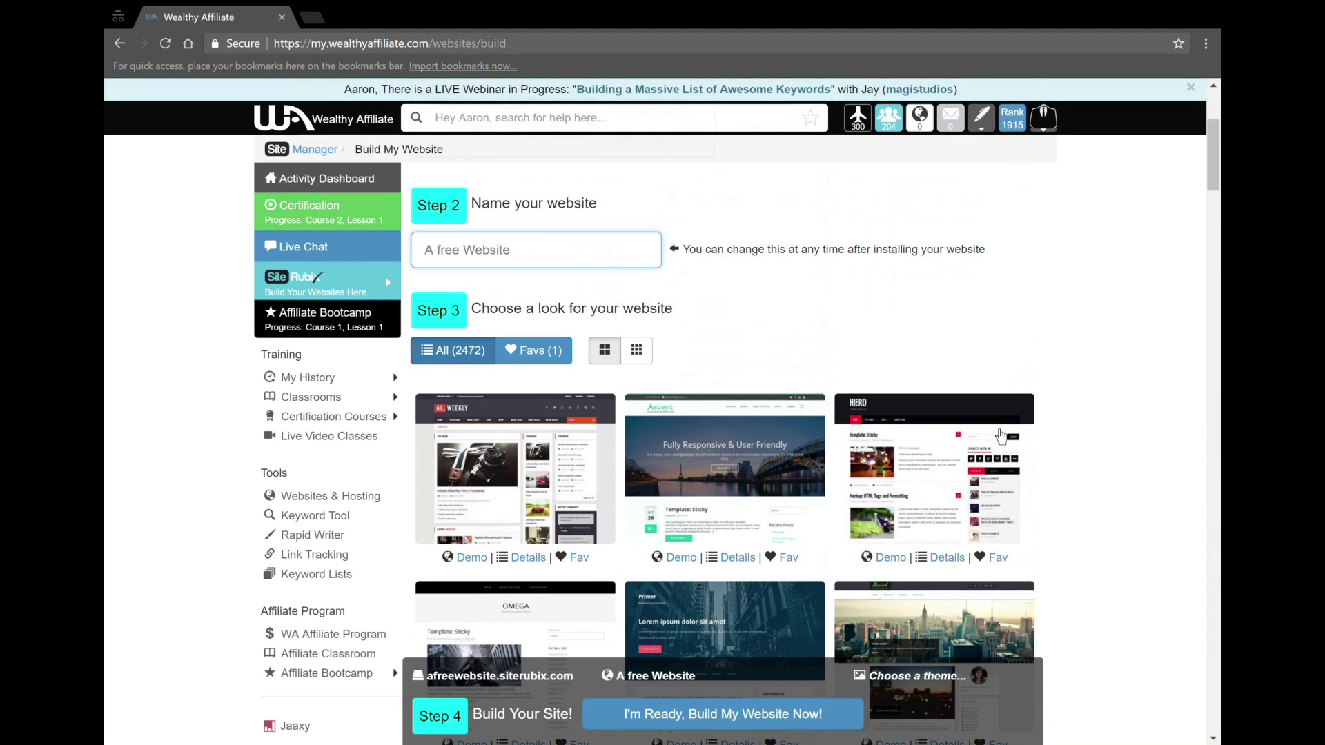
left_click(738, 465)
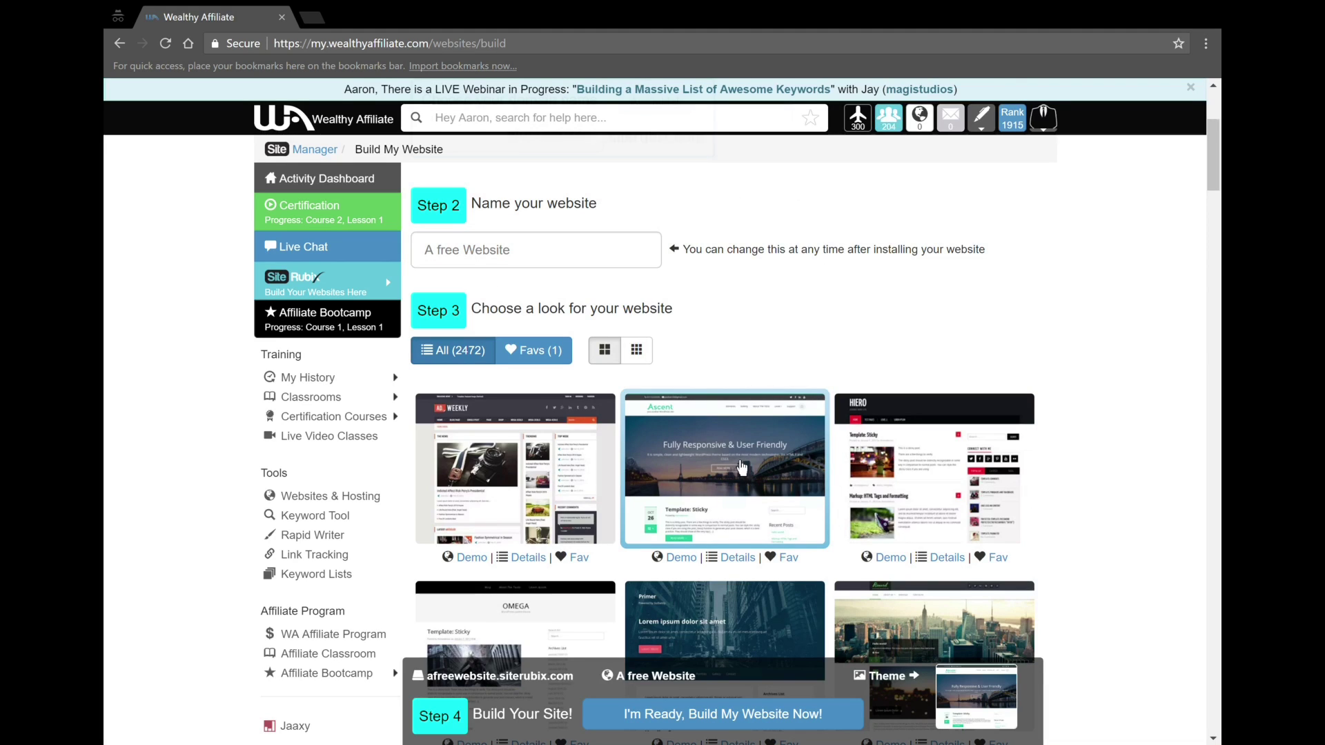
Build the site, then scan its details page down to the hosting features table and back to Domain details
left_click(697, 718)
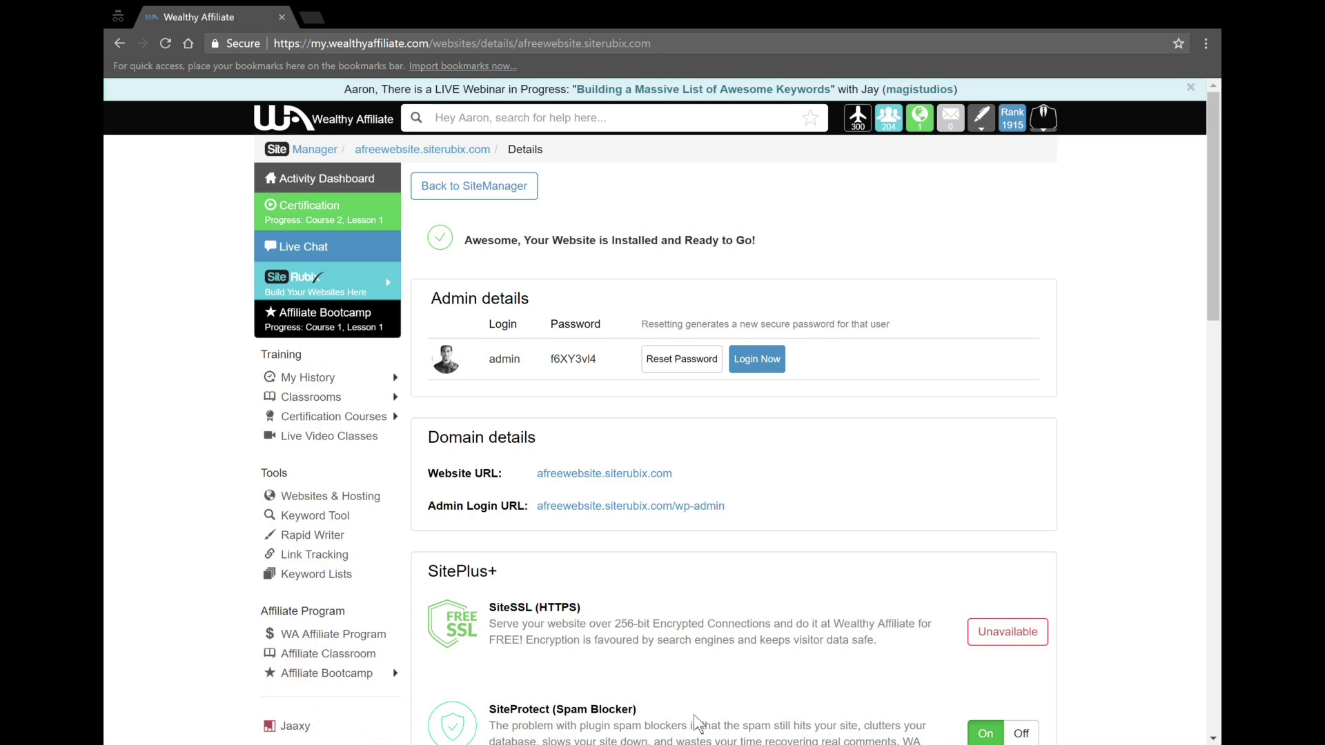
scroll(697, 723, "down", 1)
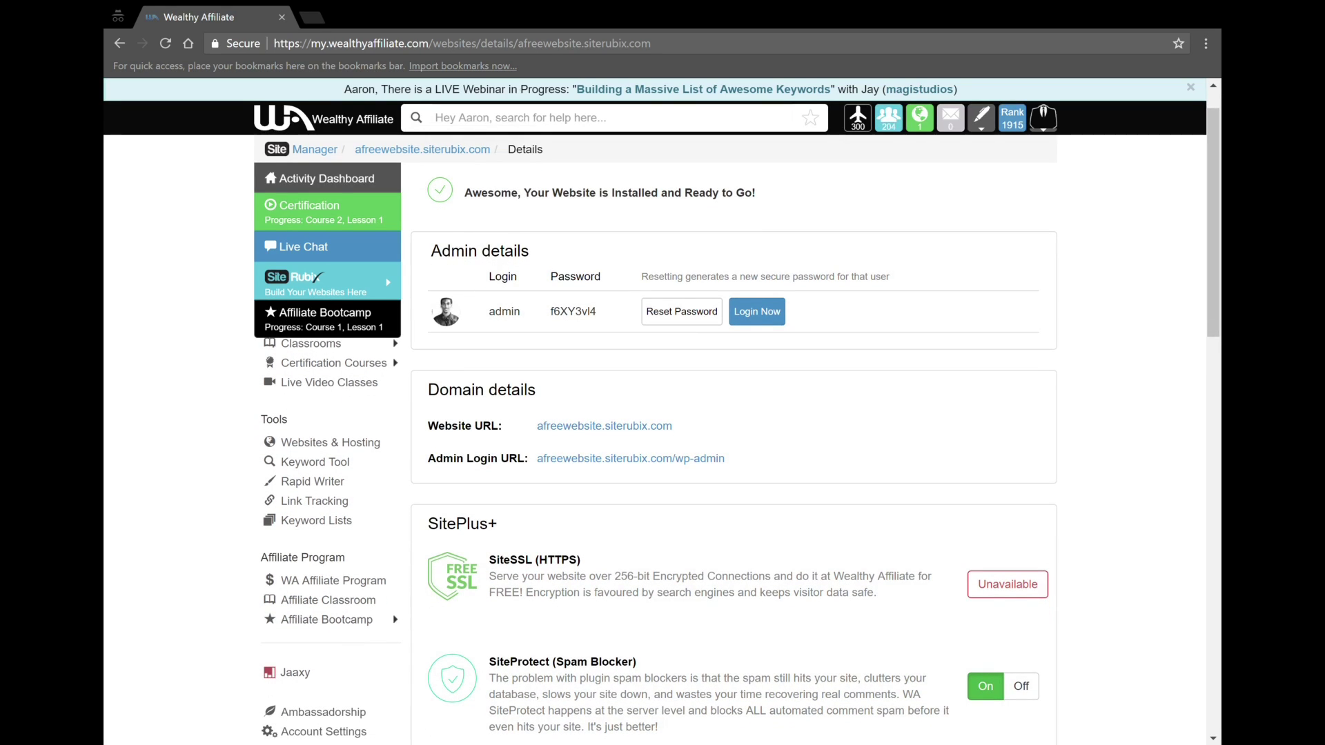
scroll(697, 428, "down", 1)
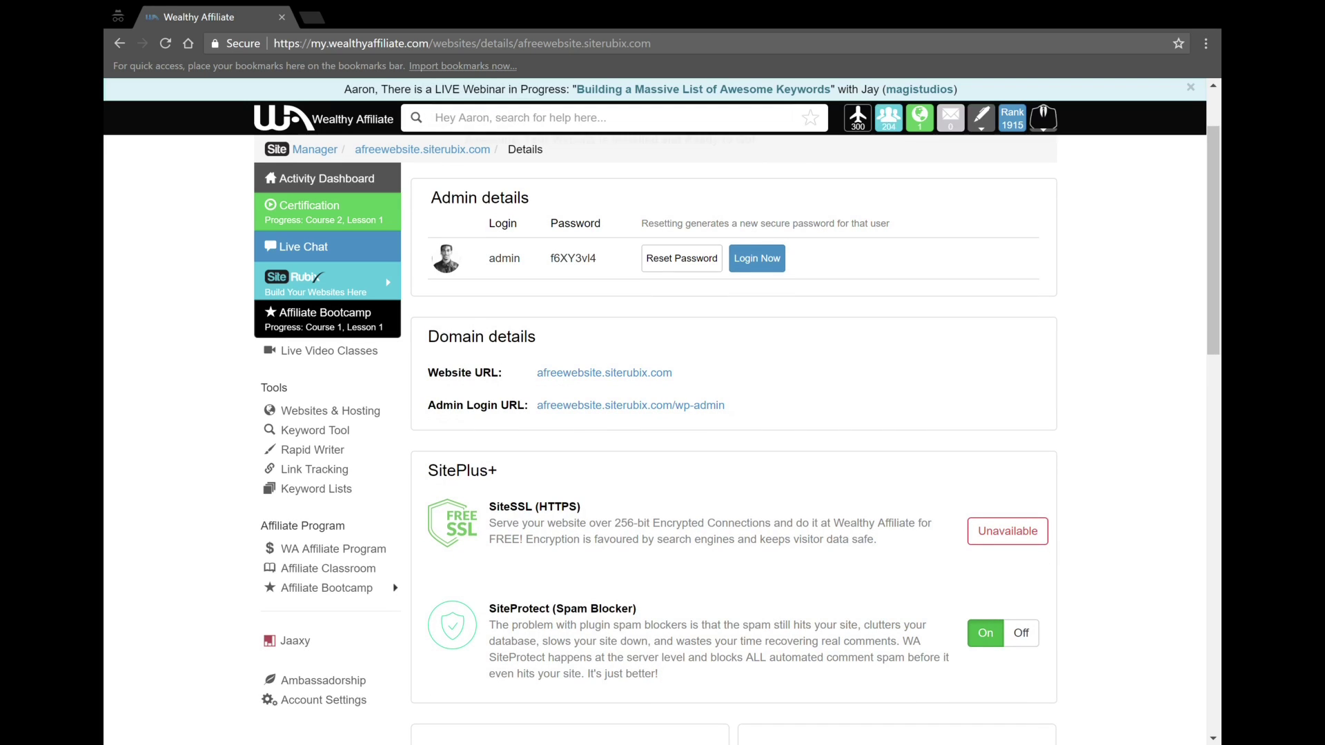
scroll(697, 428, "down", 3)
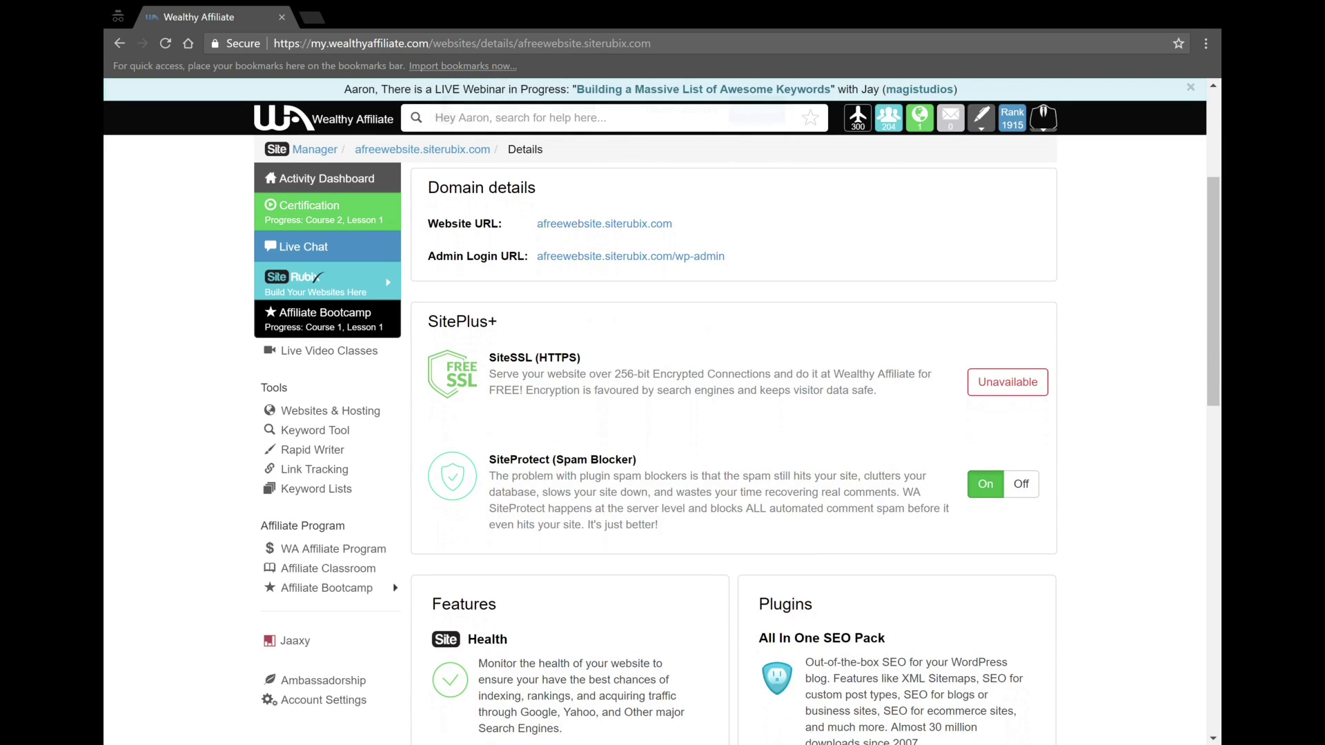
scroll(697, 427, "up", 5)
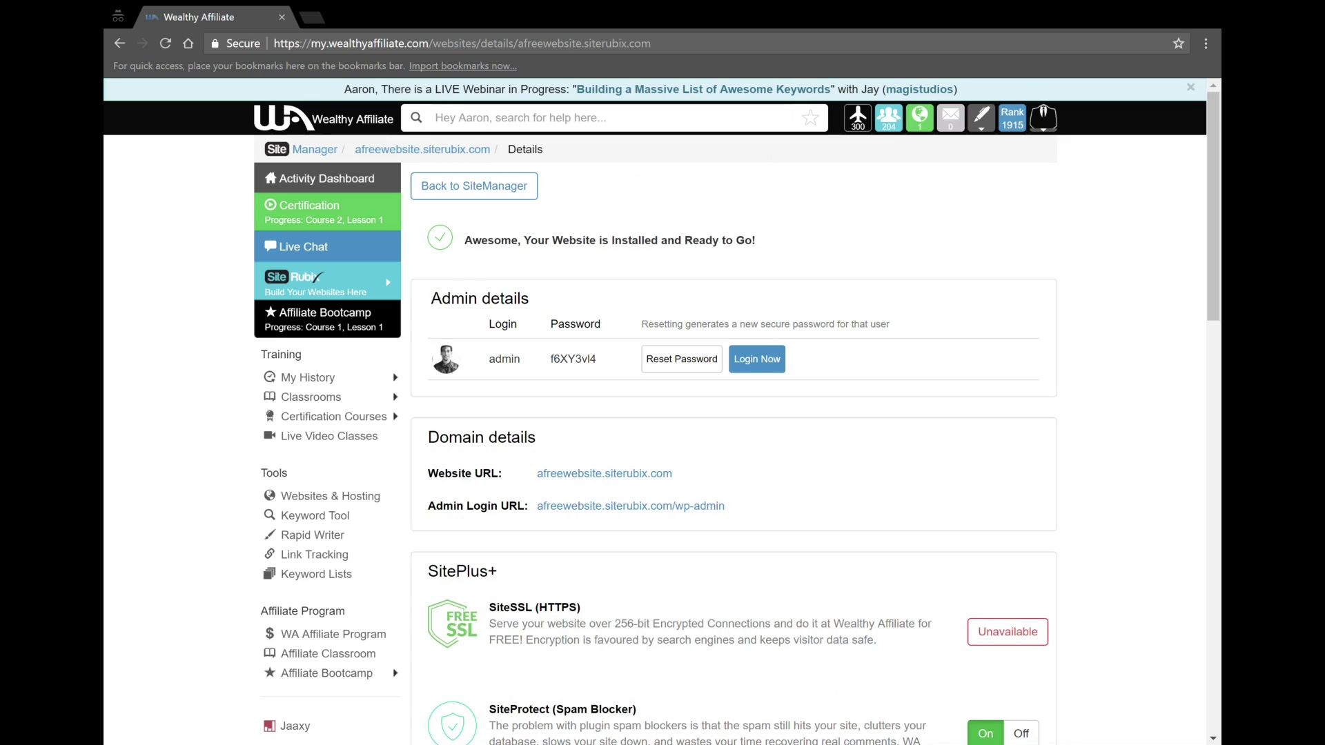
scroll(697, 428, "down", 10)
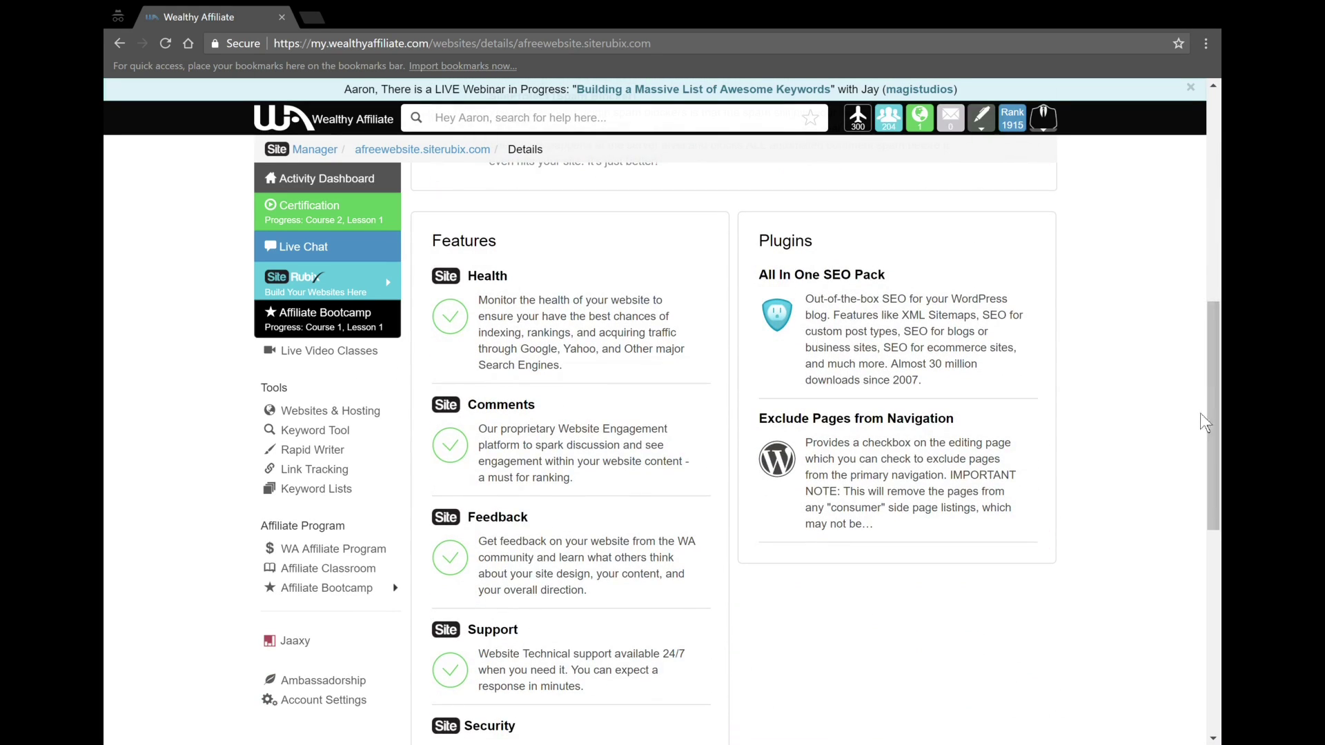
left_click_drag(1213, 414, 1214, 431)
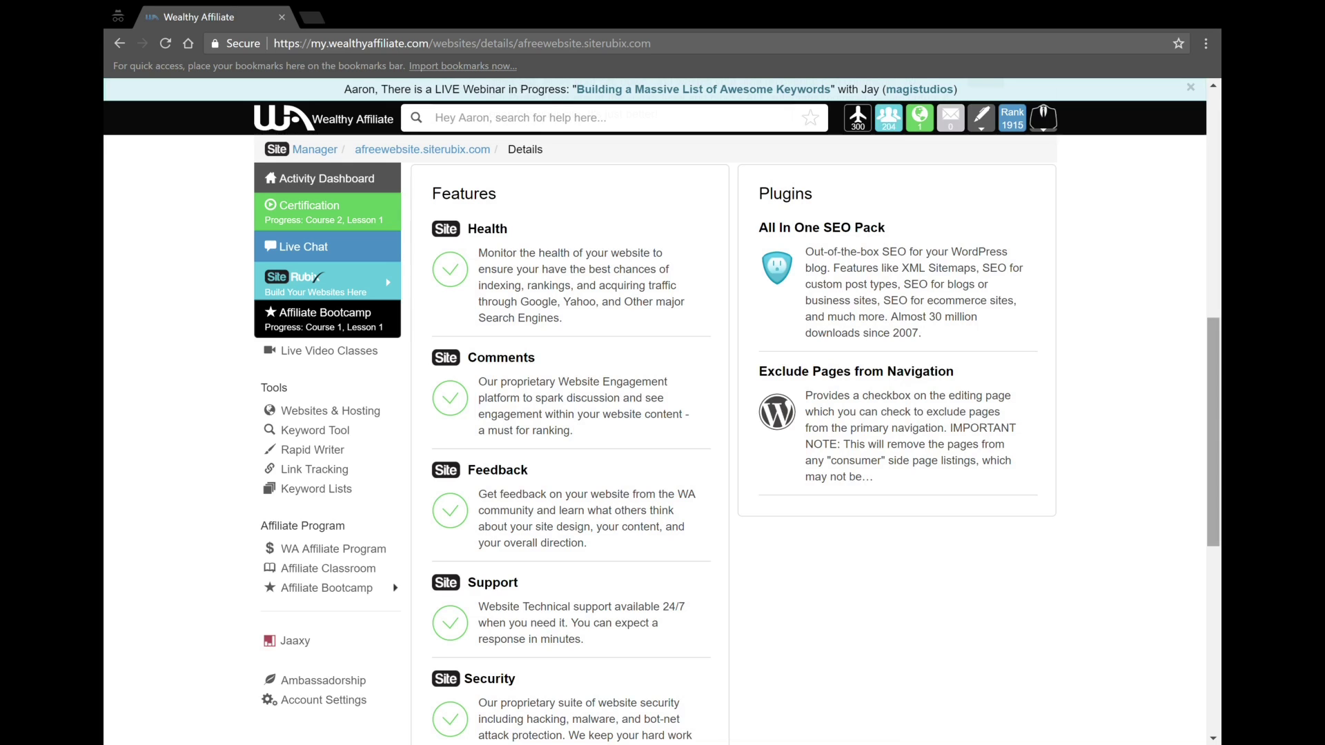
scroll(814, 454, "down", 2)
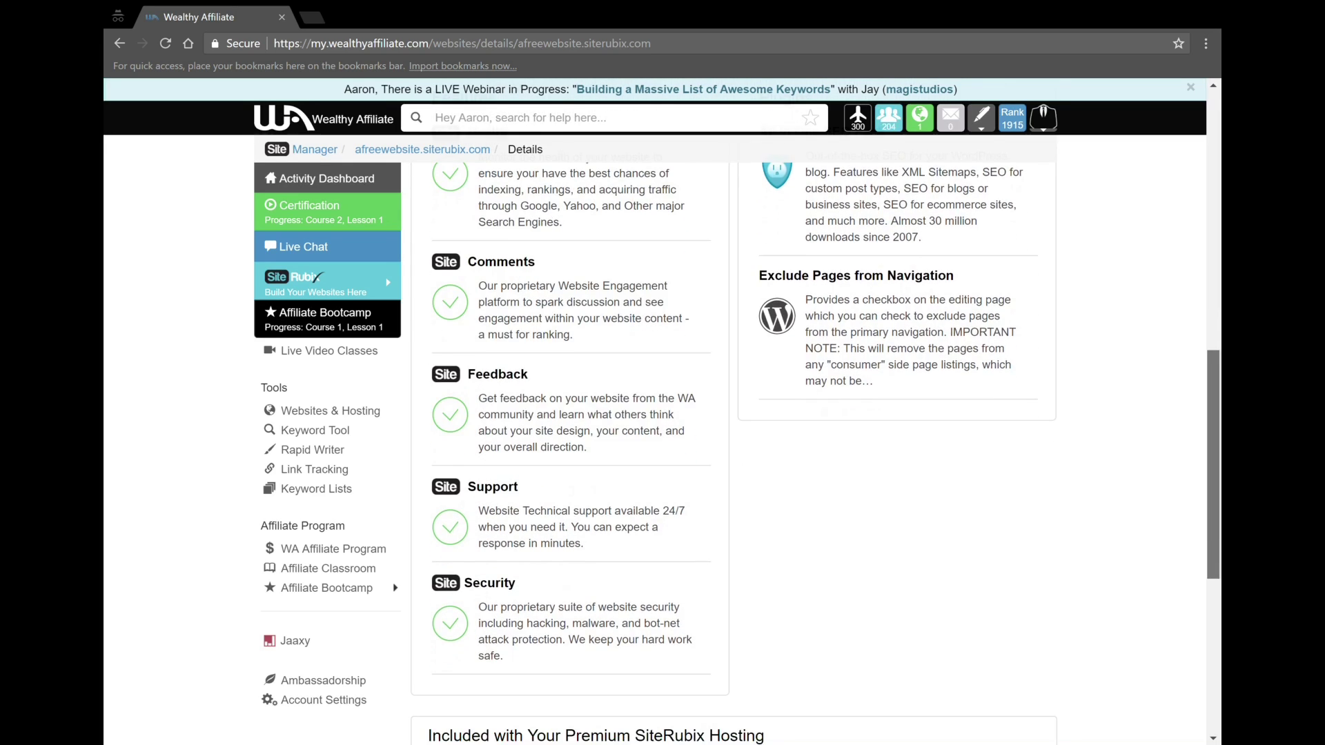
scroll(815, 453, "down", 6)
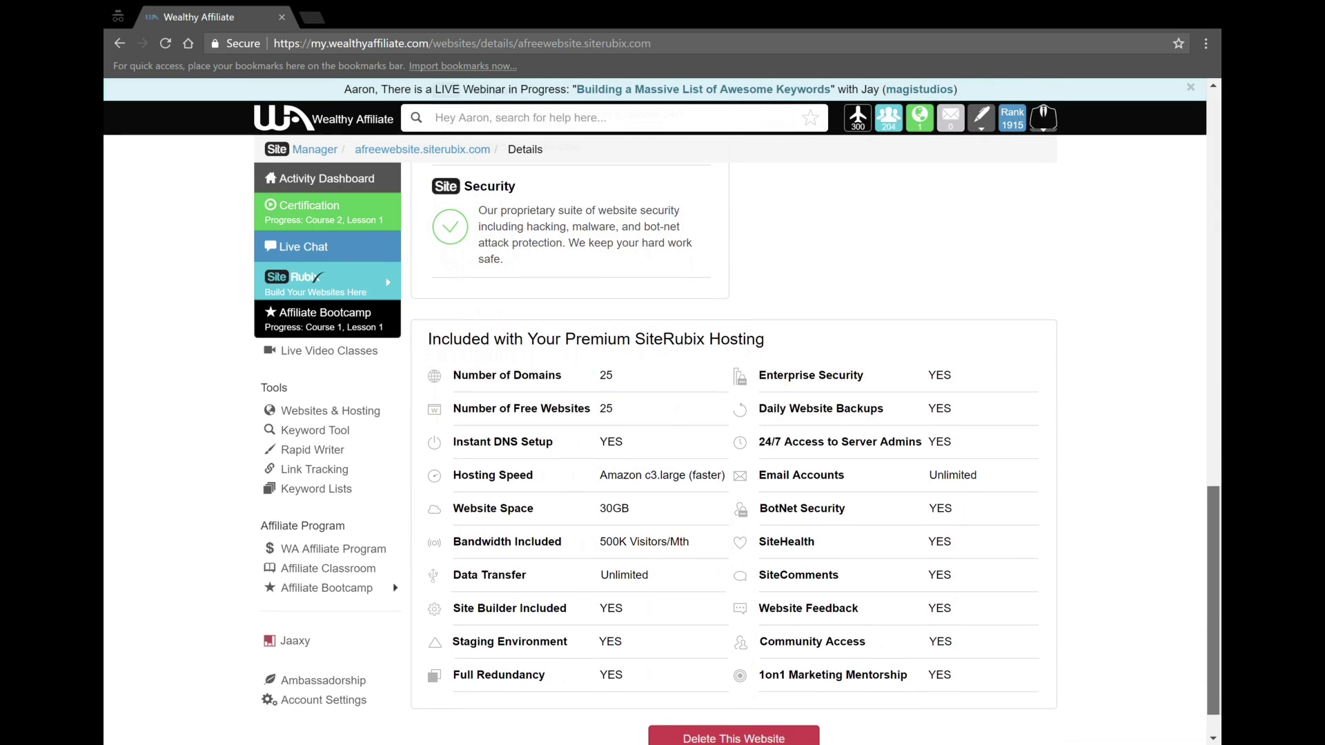
scroll(815, 453, "down", 1)
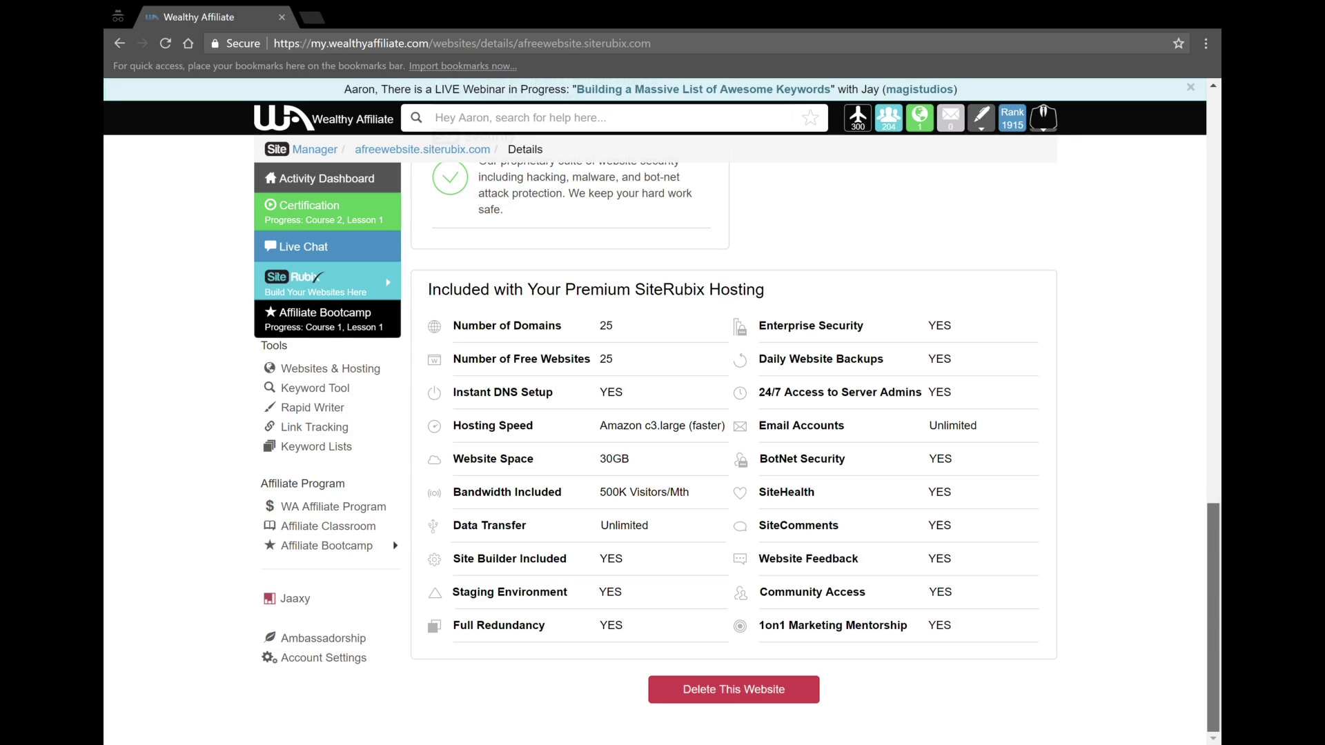
scroll(1151, 593, "up", 6)
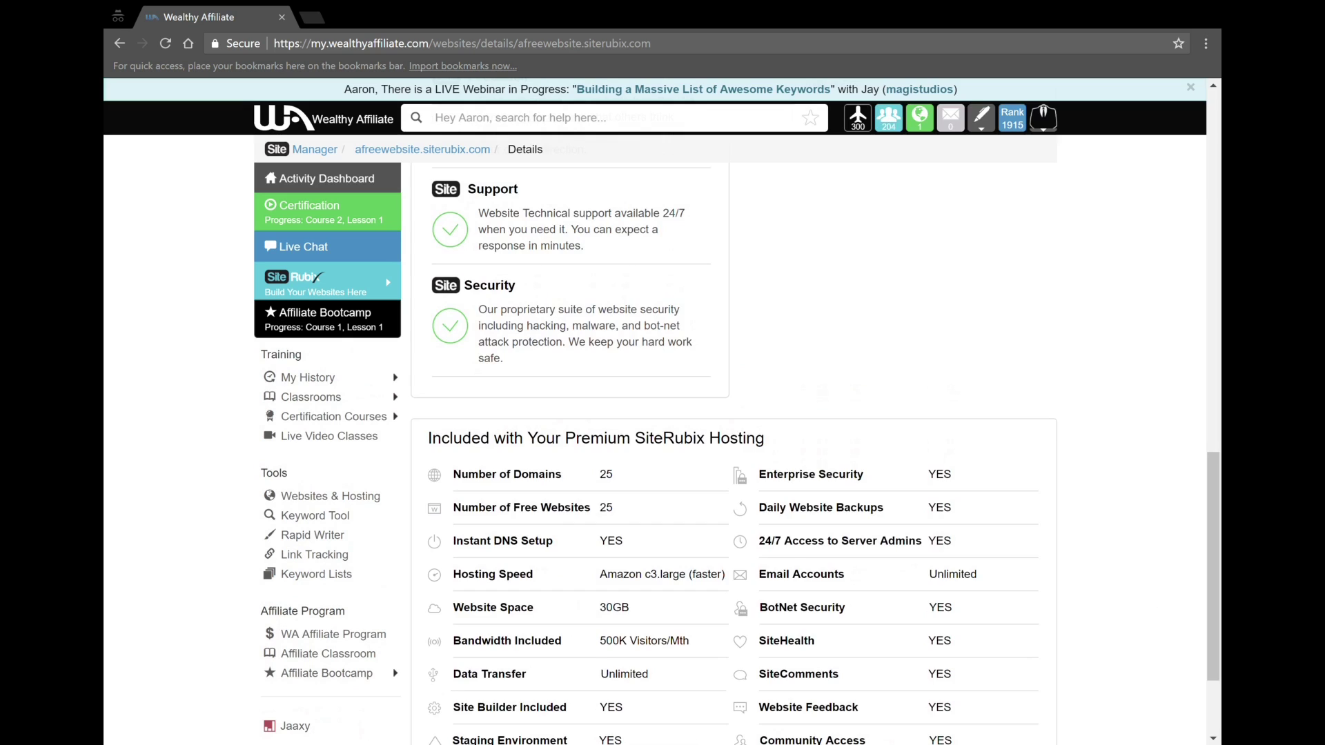
scroll(732, 455, "up", 8)
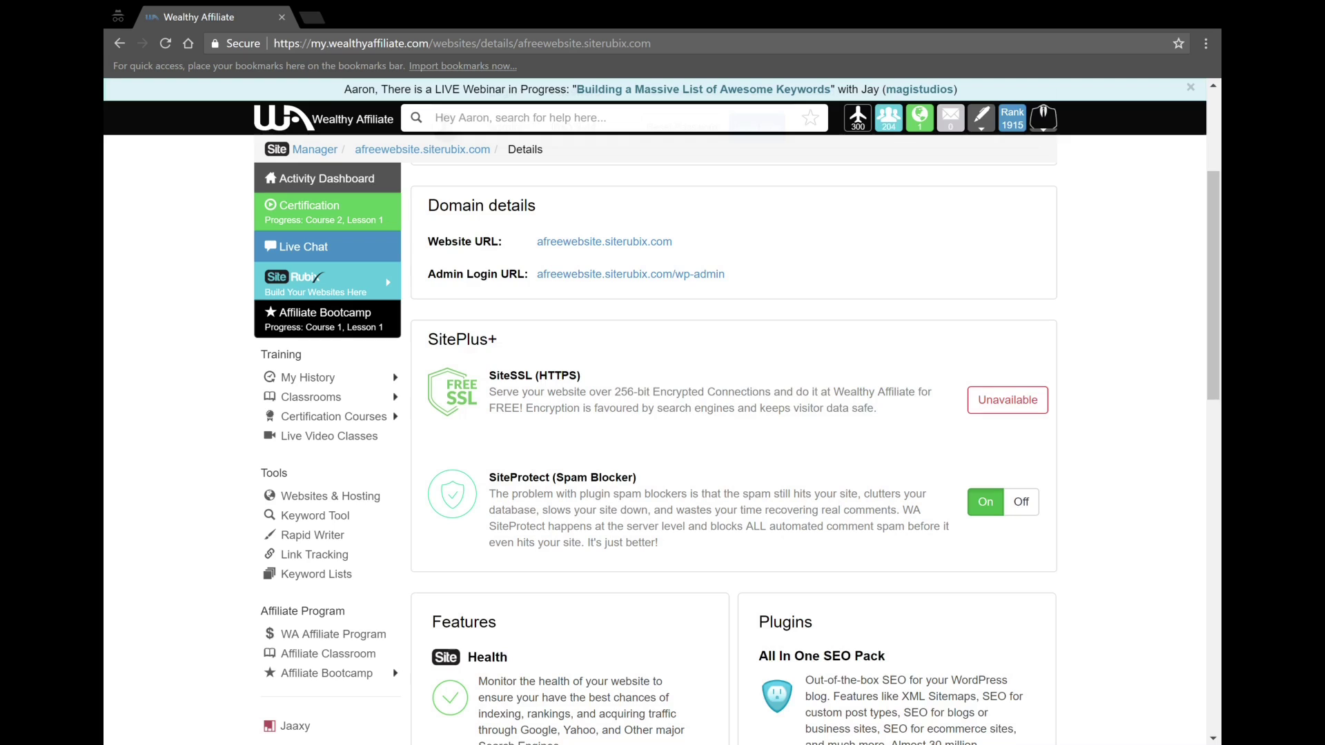
Check why SiteSSL is unavailable, dismiss the explanation, and return up the details page
left_click(1008, 400)
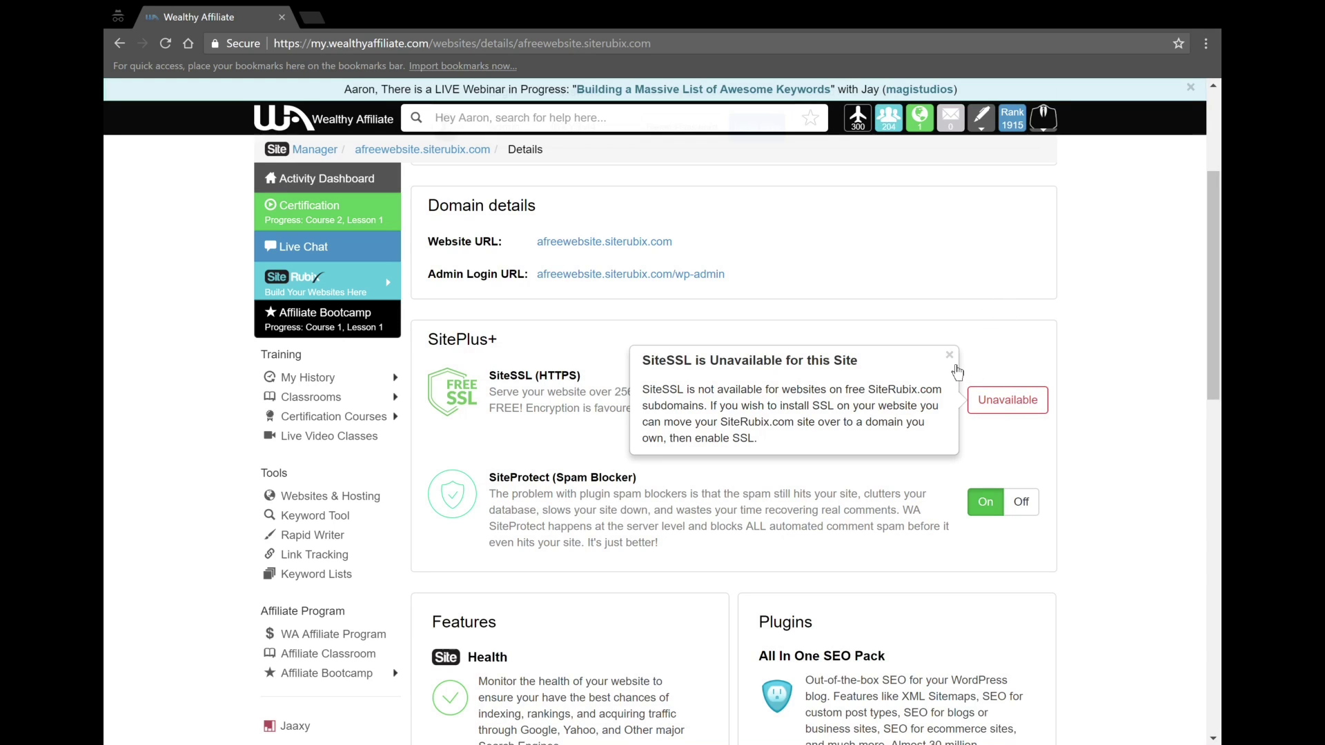
left_click(951, 355)
scroll(1181, 325, "up", 3)
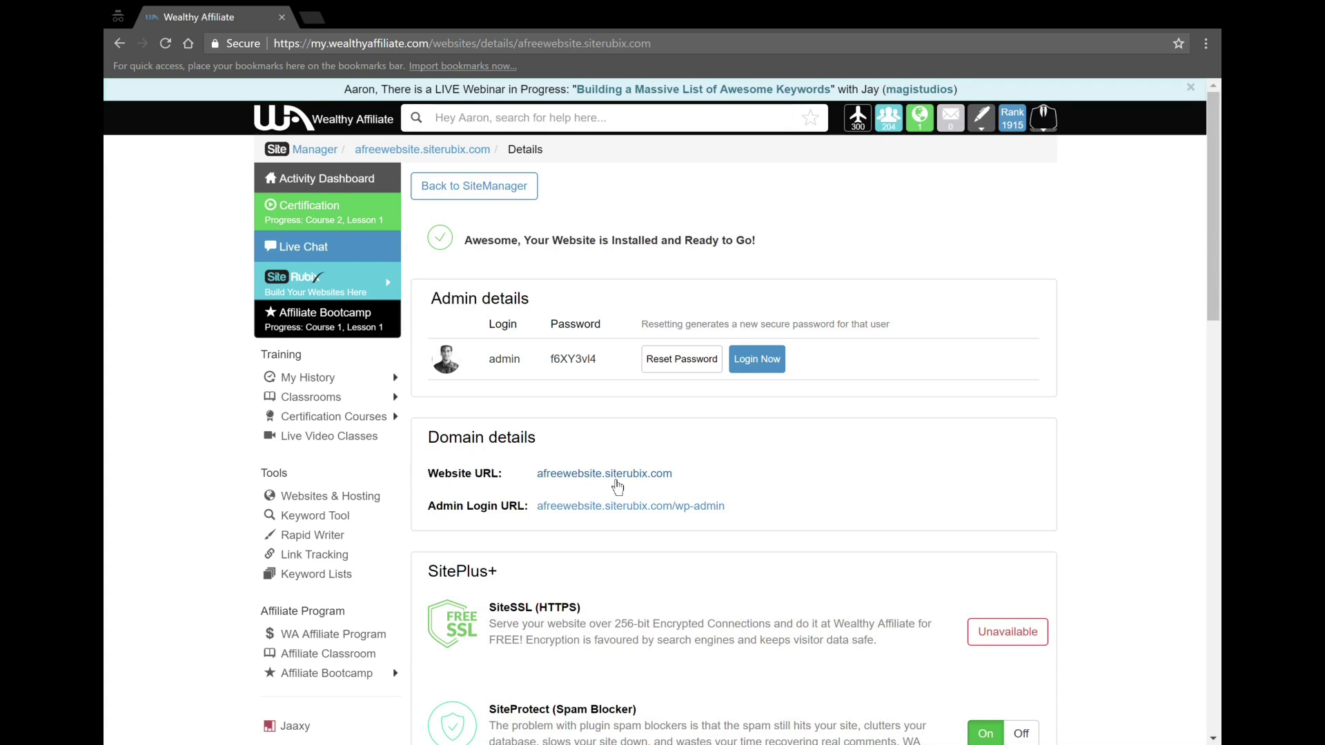
Open the live afreewebsite.siterubix.com site in a new tab, look it over, then close it
left_click(615, 479)
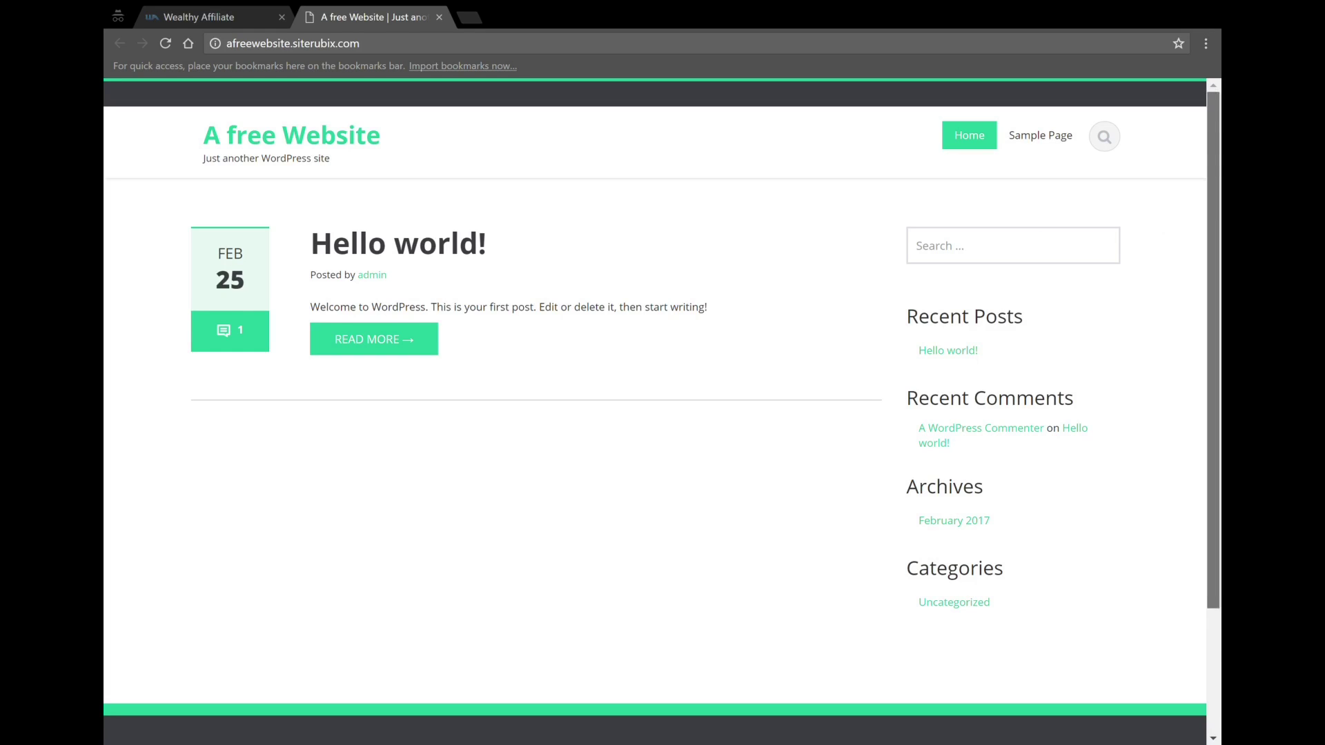
mouse_move(1214, 207)
left_mouse_down()
mouse_move(1215, 314)
mouse_move(1215, 206)
left_mouse_up()
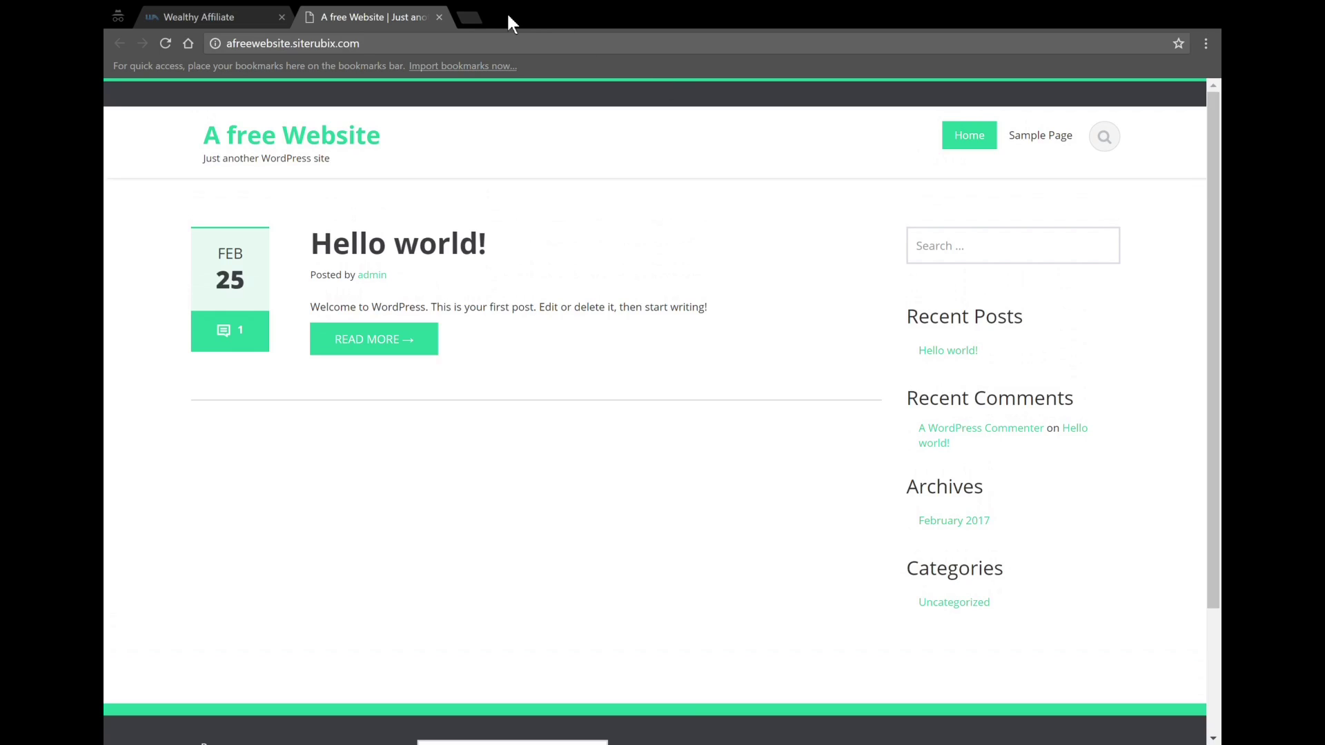
left_click(439, 17)
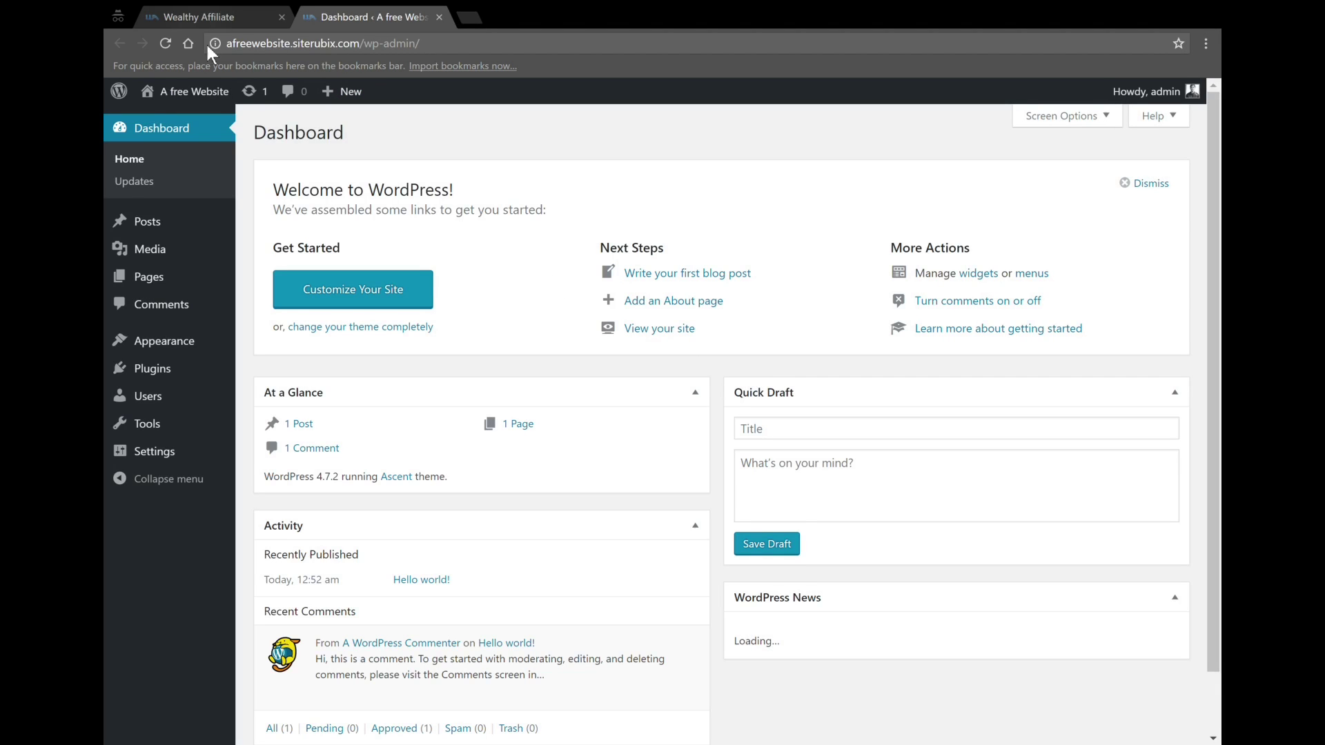
Open the Customizer from the admin bar and show the Site Identity settings
left_click(216, 96)
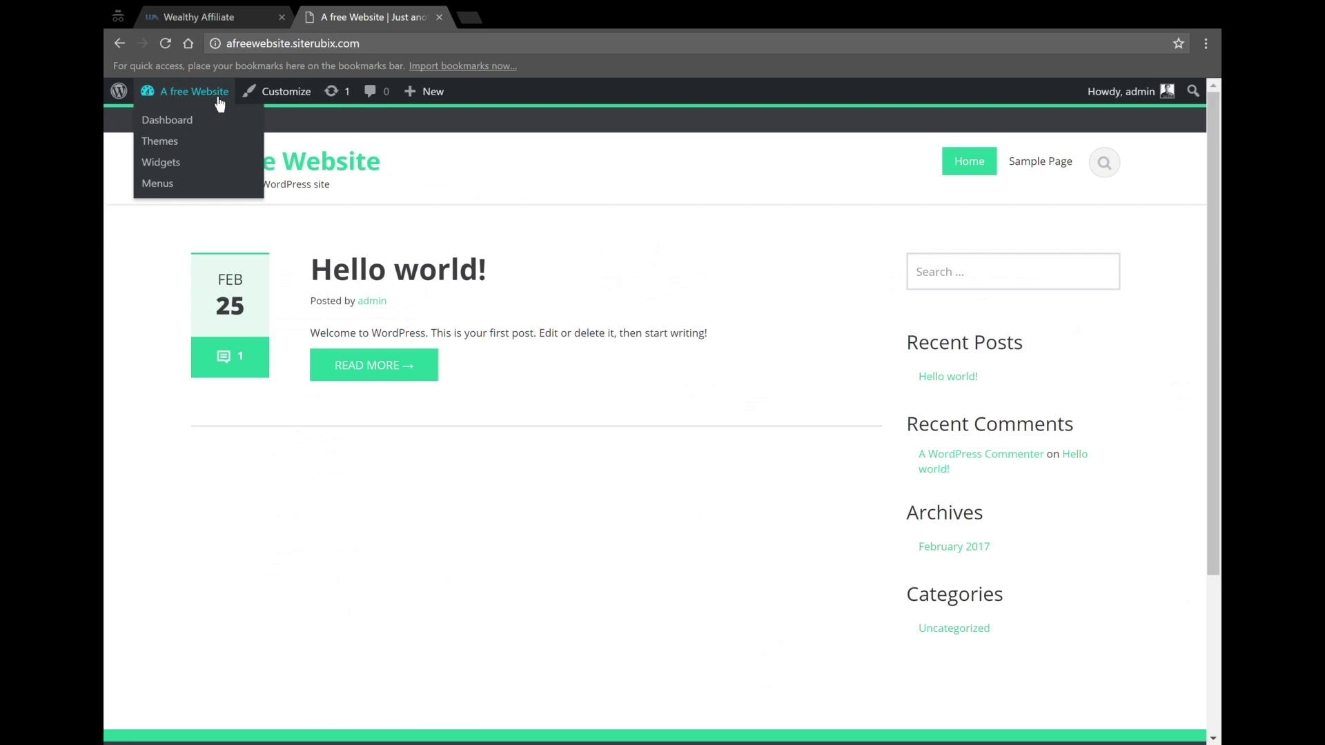
left_click(274, 99)
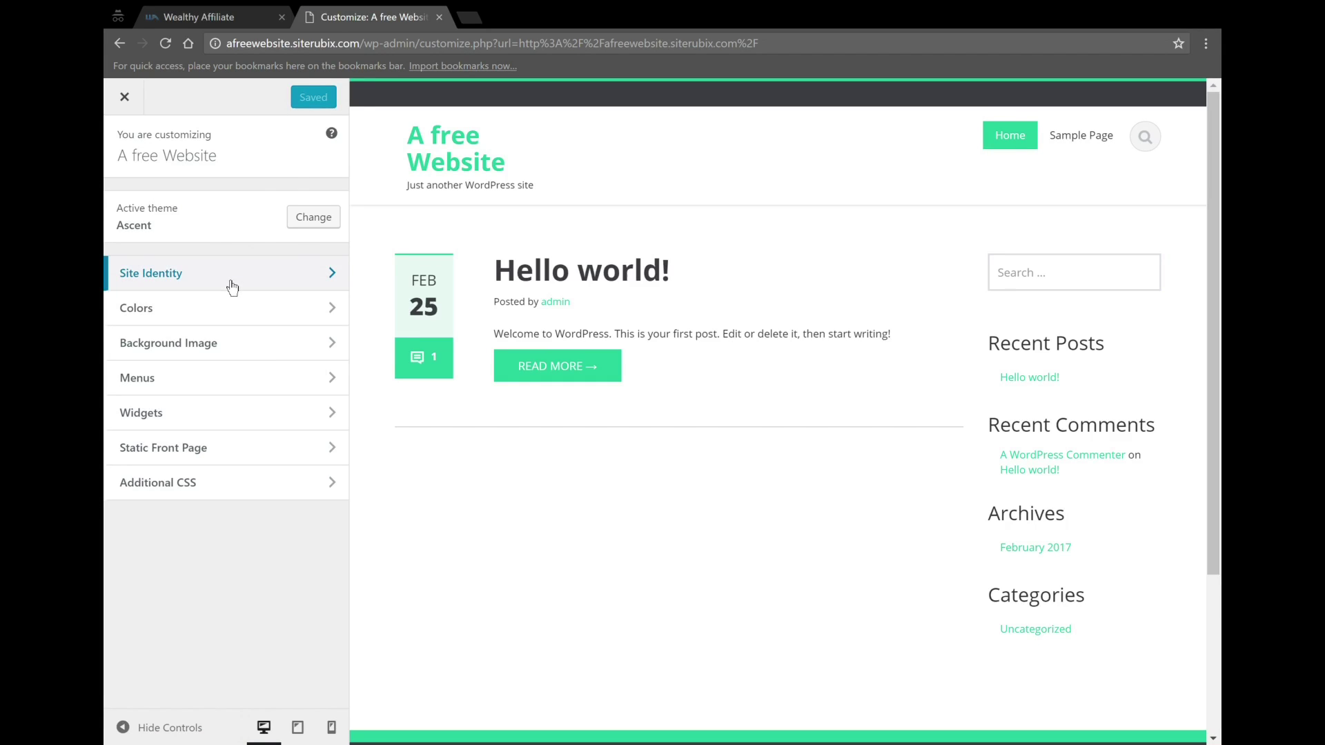
left_click(232, 288)
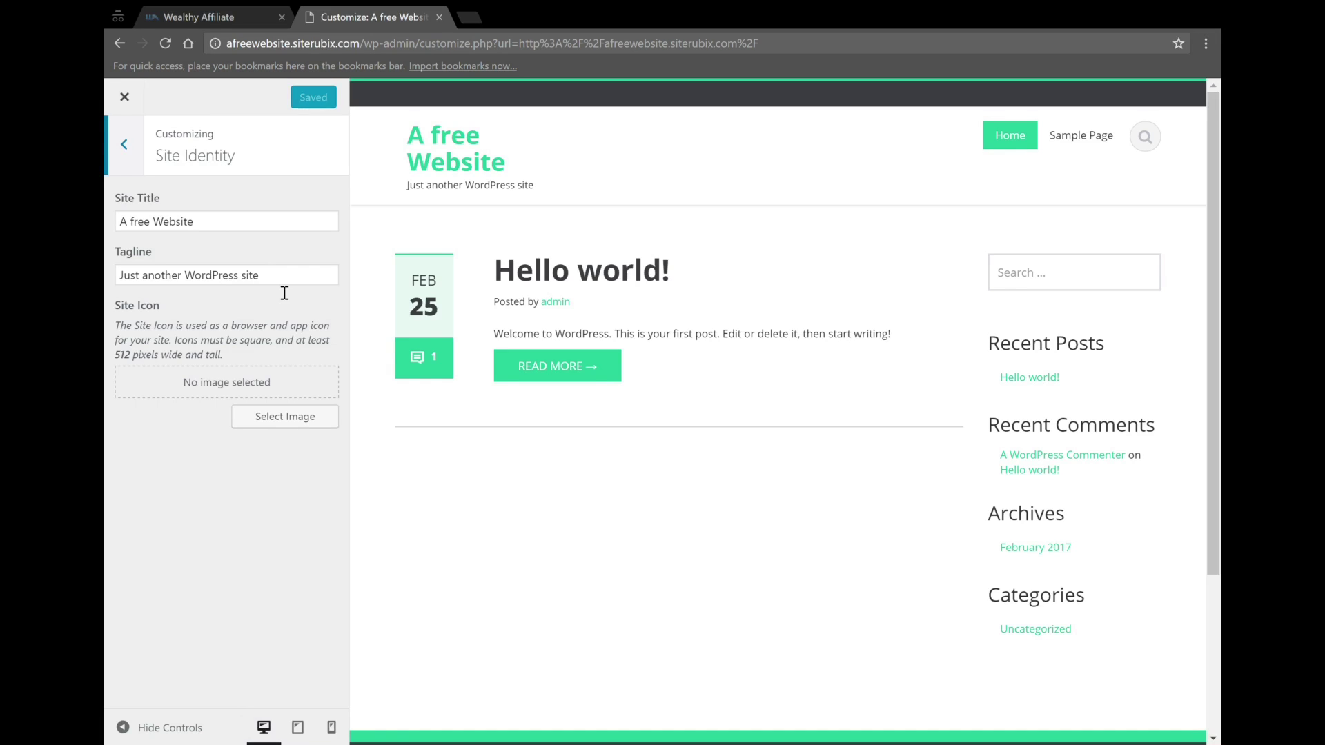
Preview black, white, red and orange page backgrounds in the Colors section
left_click(123, 171)
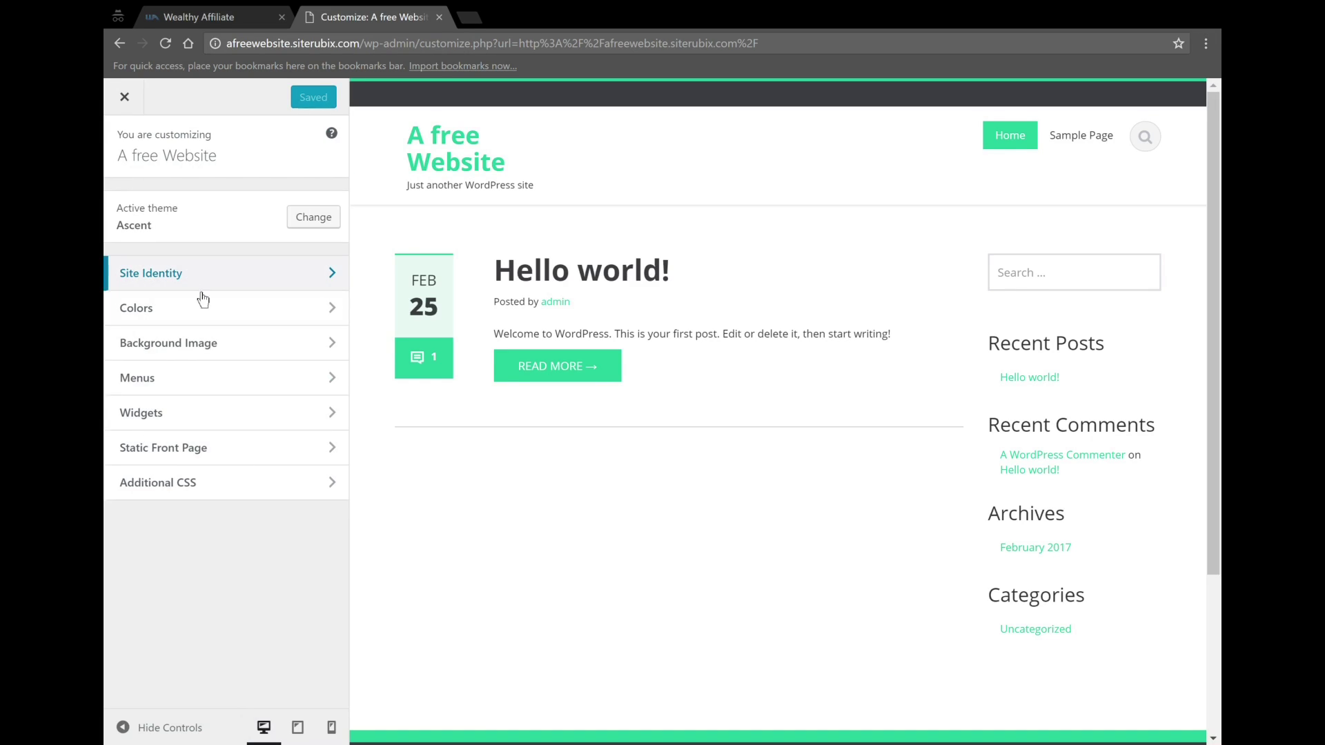
left_click(231, 319)
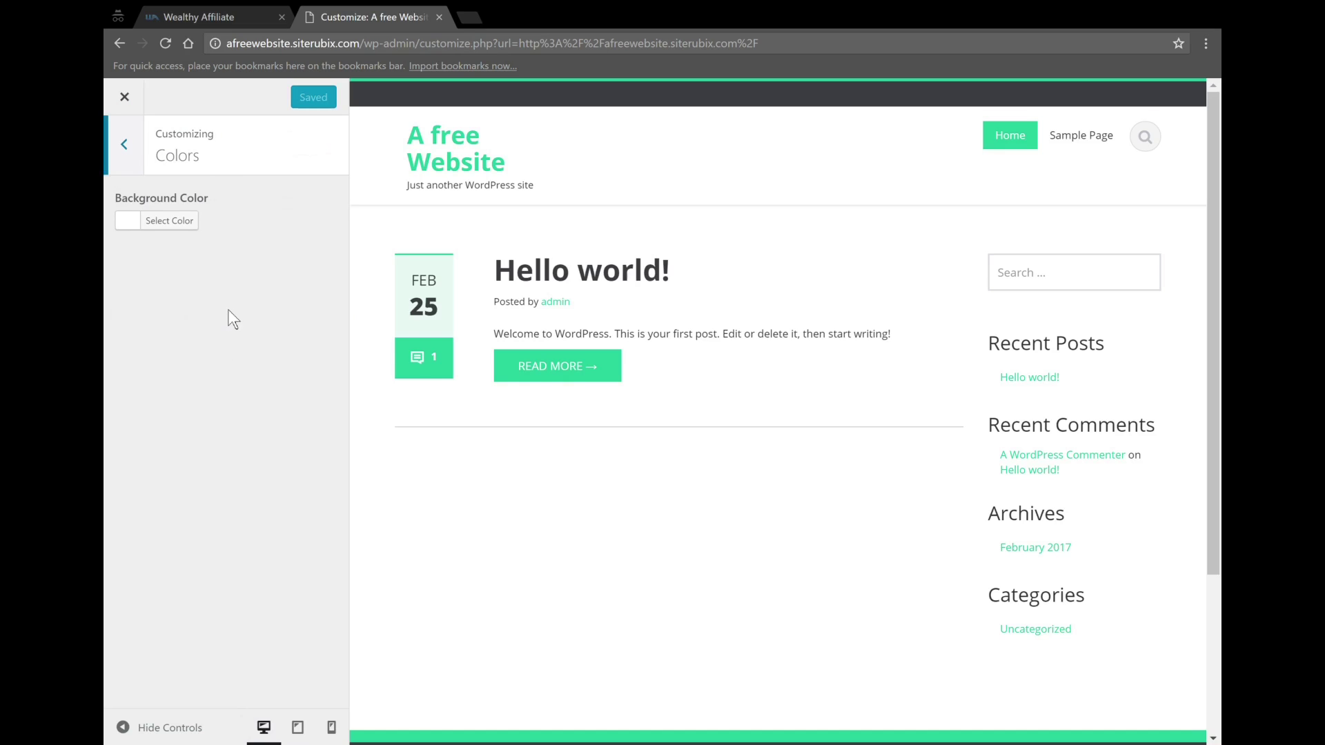
left_click(140, 222)
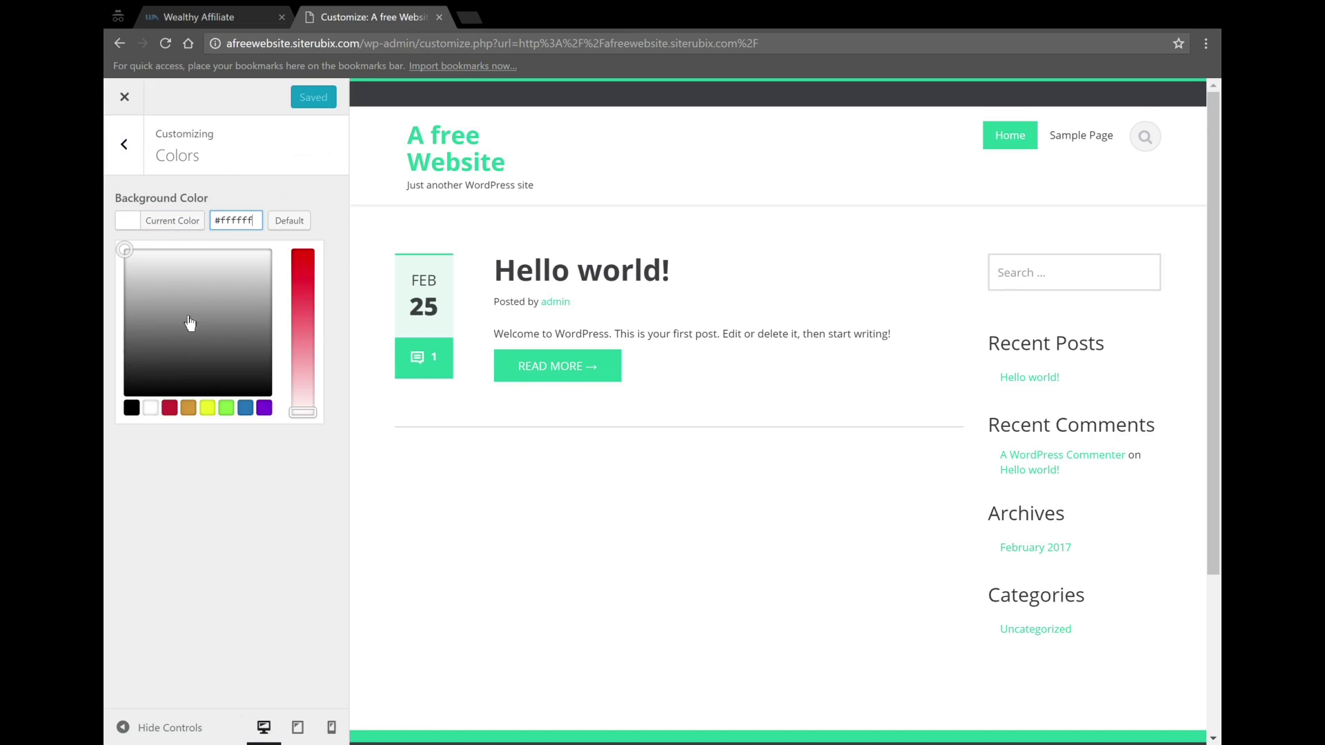
left_click(132, 410)
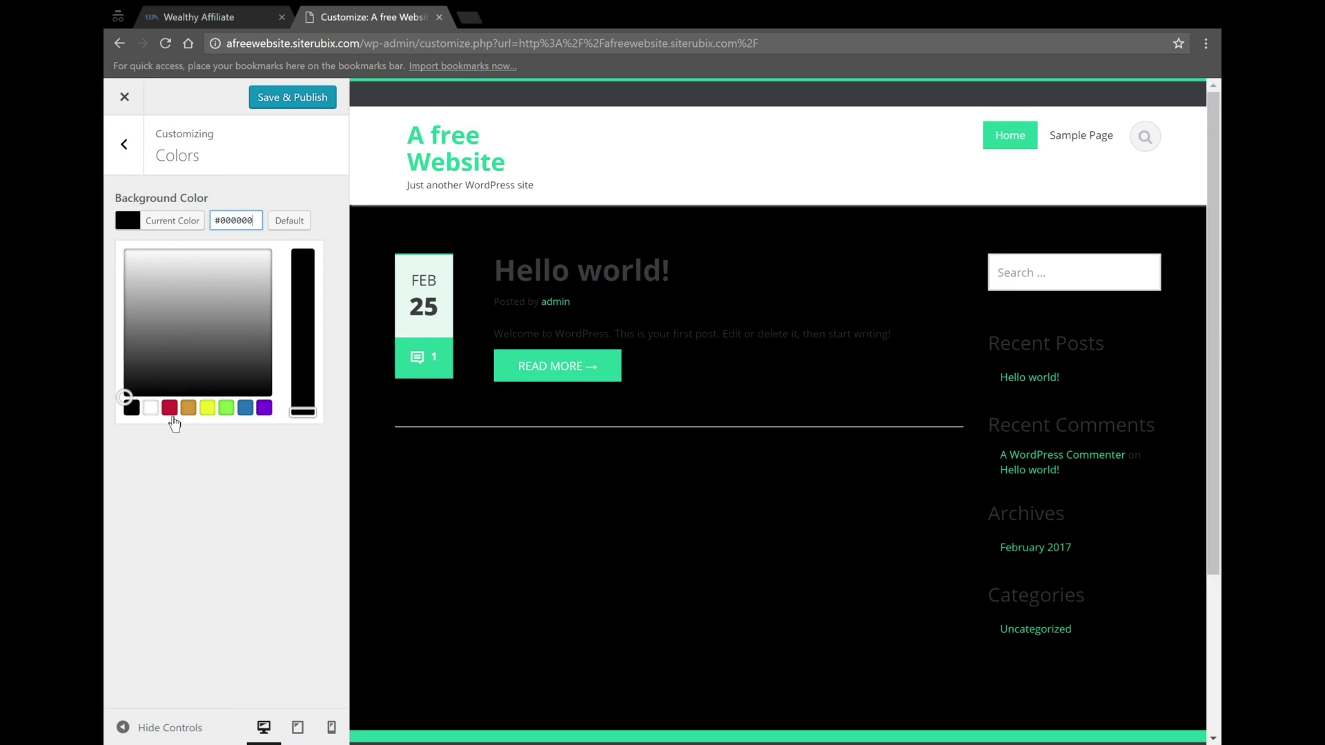
left_click(150, 410)
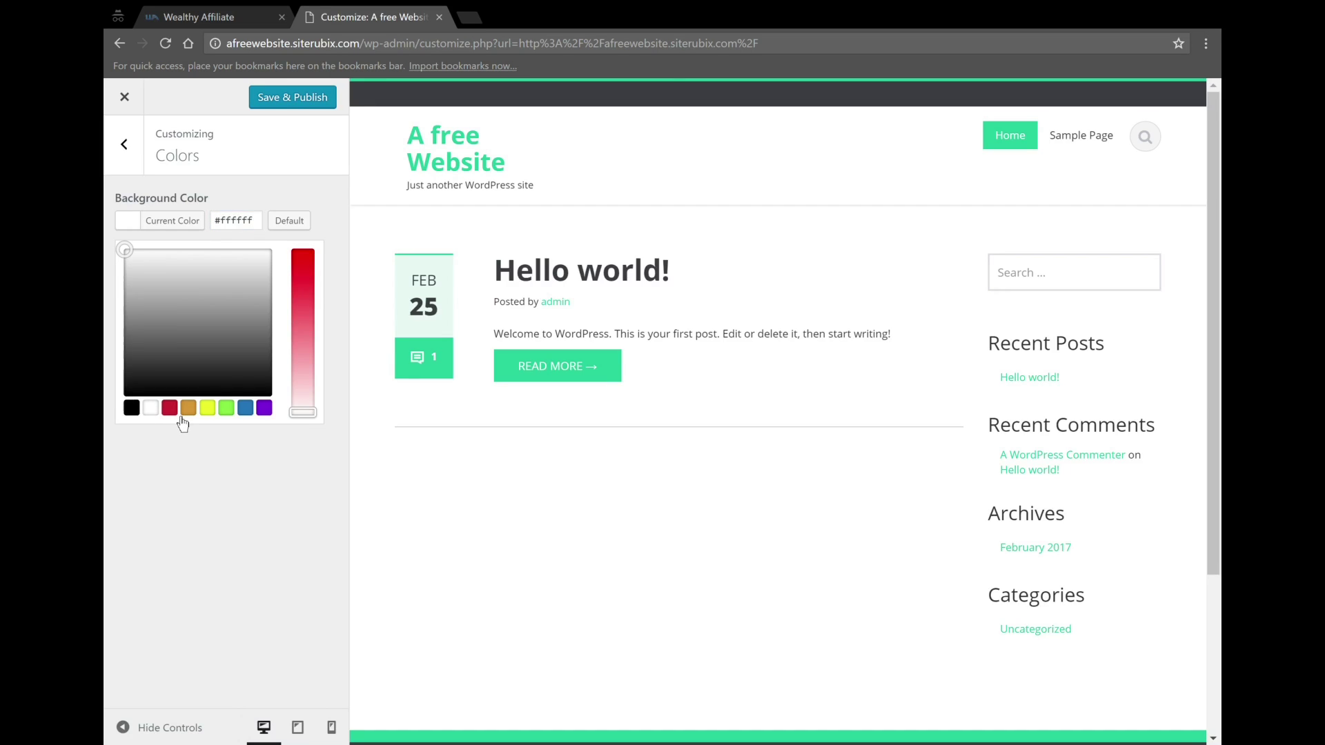
left_click(169, 411)
left_click(188, 407)
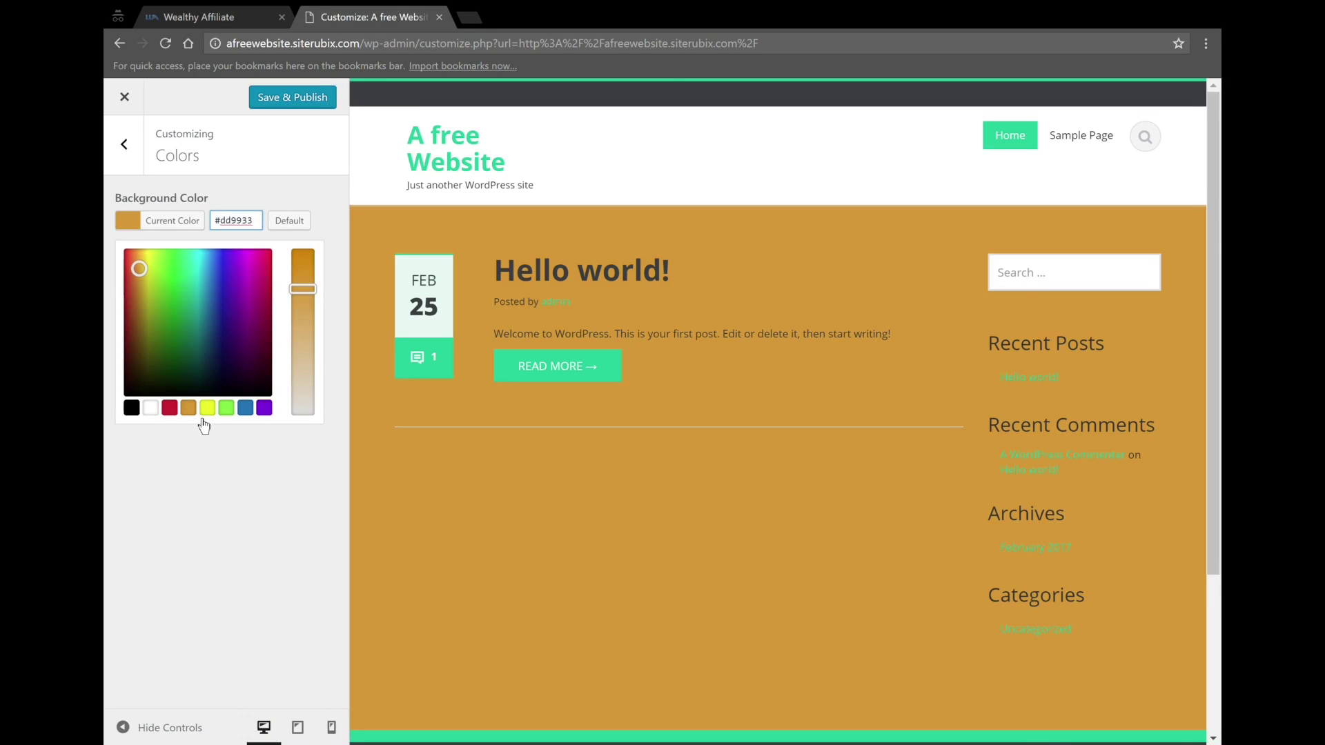
Look over the Menus settings, then exit the Customizer without publishing
left_click(139, 165)
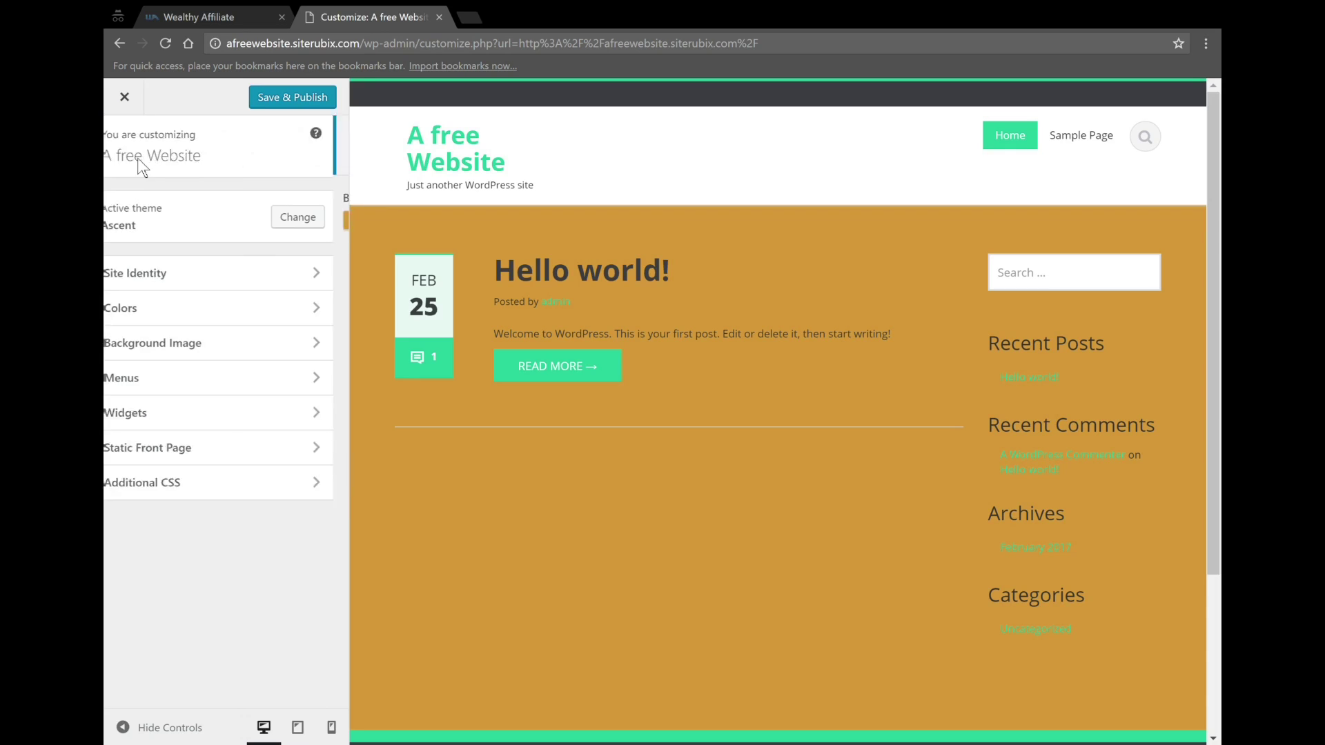
left_click(223, 390)
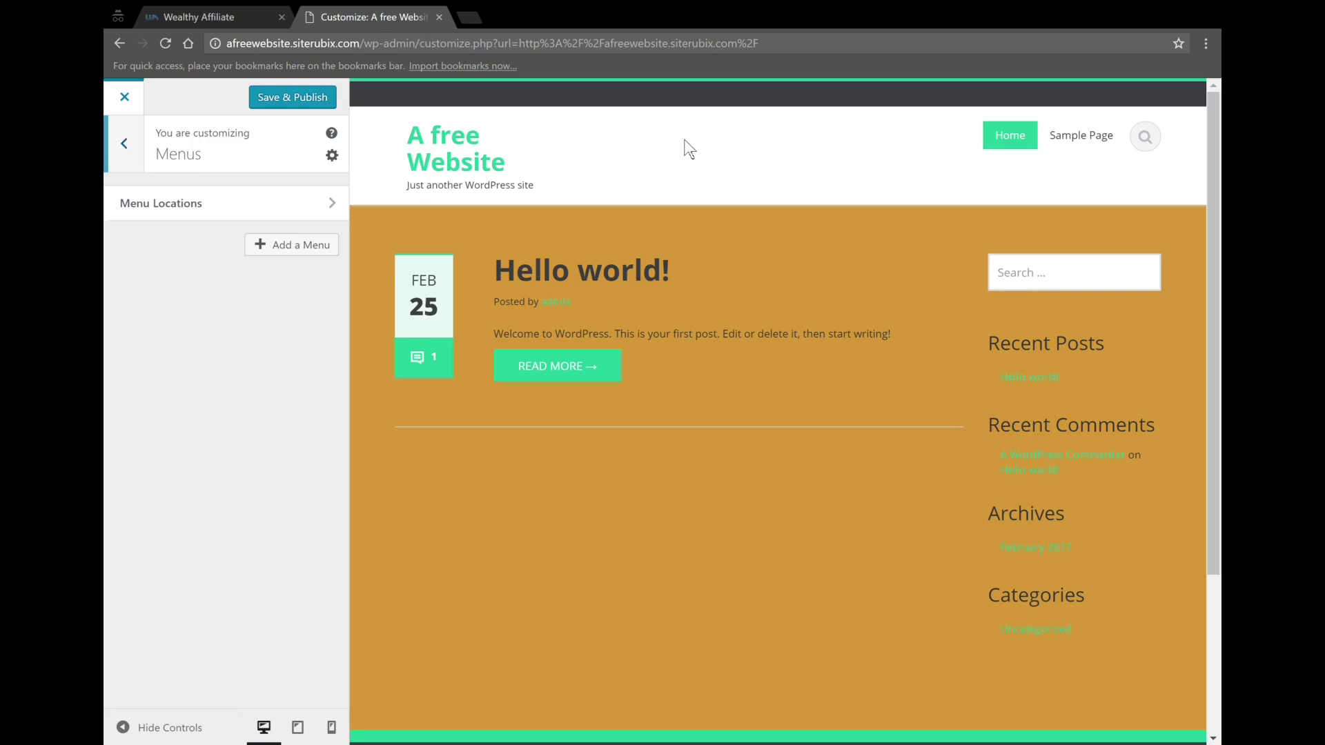
left_click(736, 144)
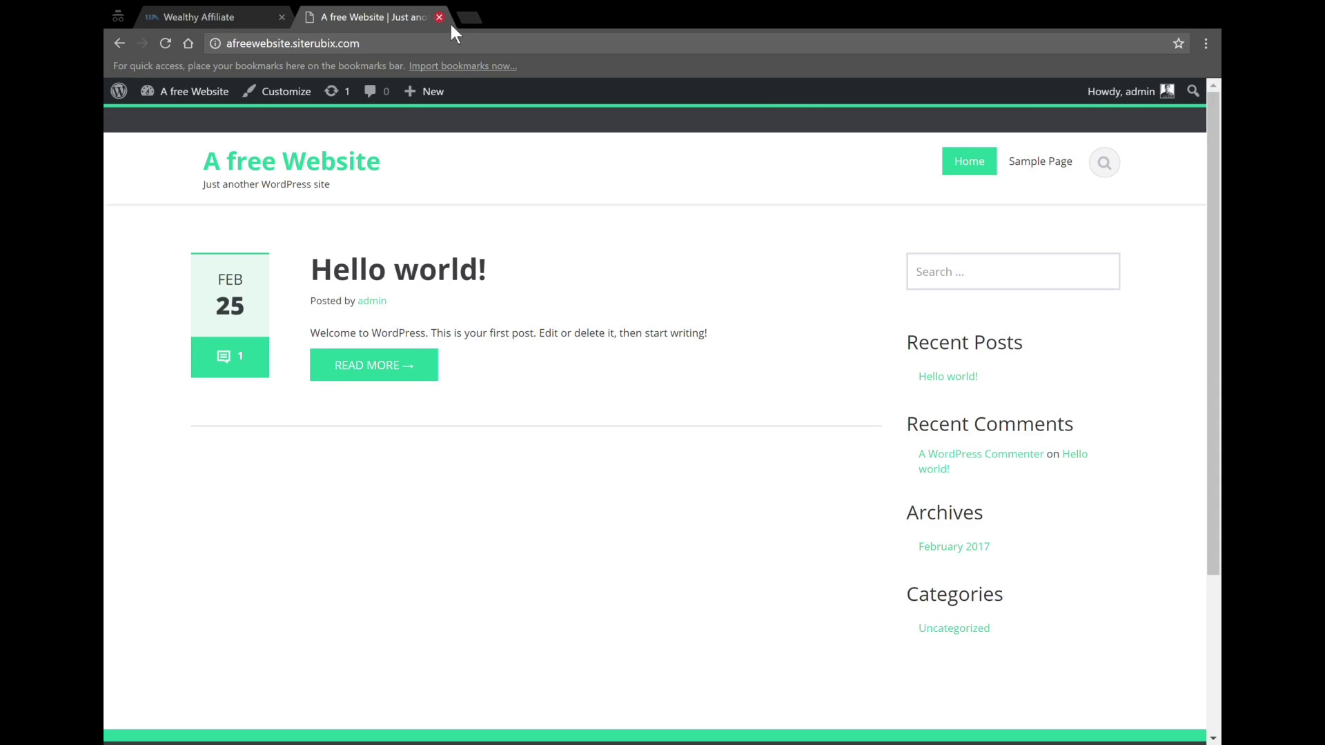
Close the live site tab and return to a refreshed Site Manager websites list
left_click(438, 17)
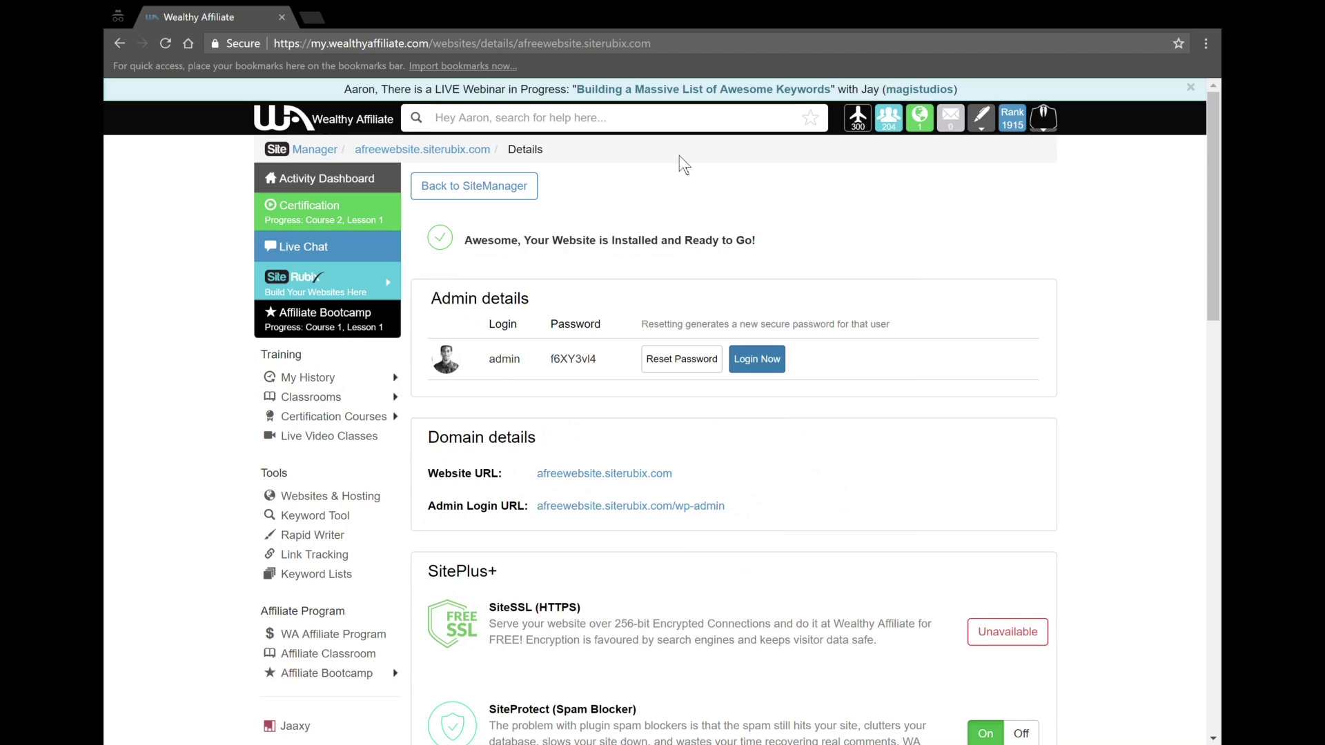
left_click(449, 198)
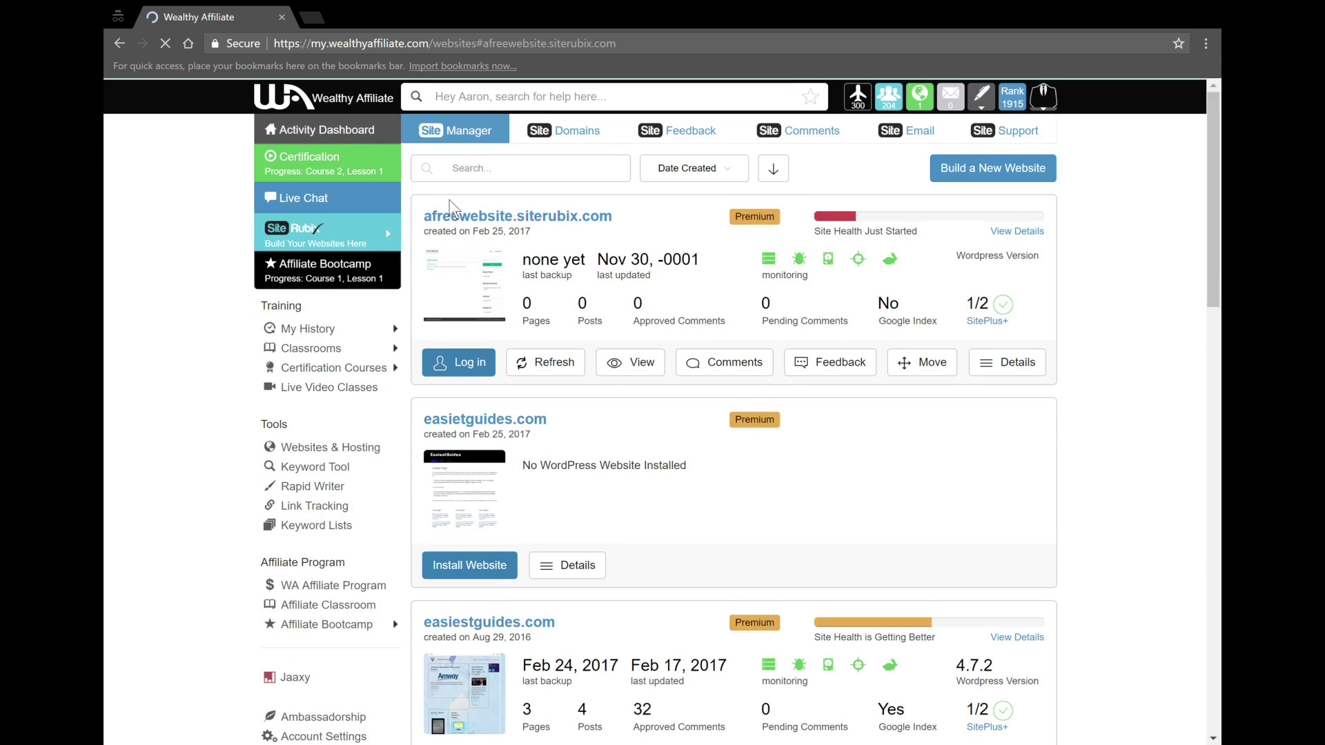
mouse_move(384, 272)
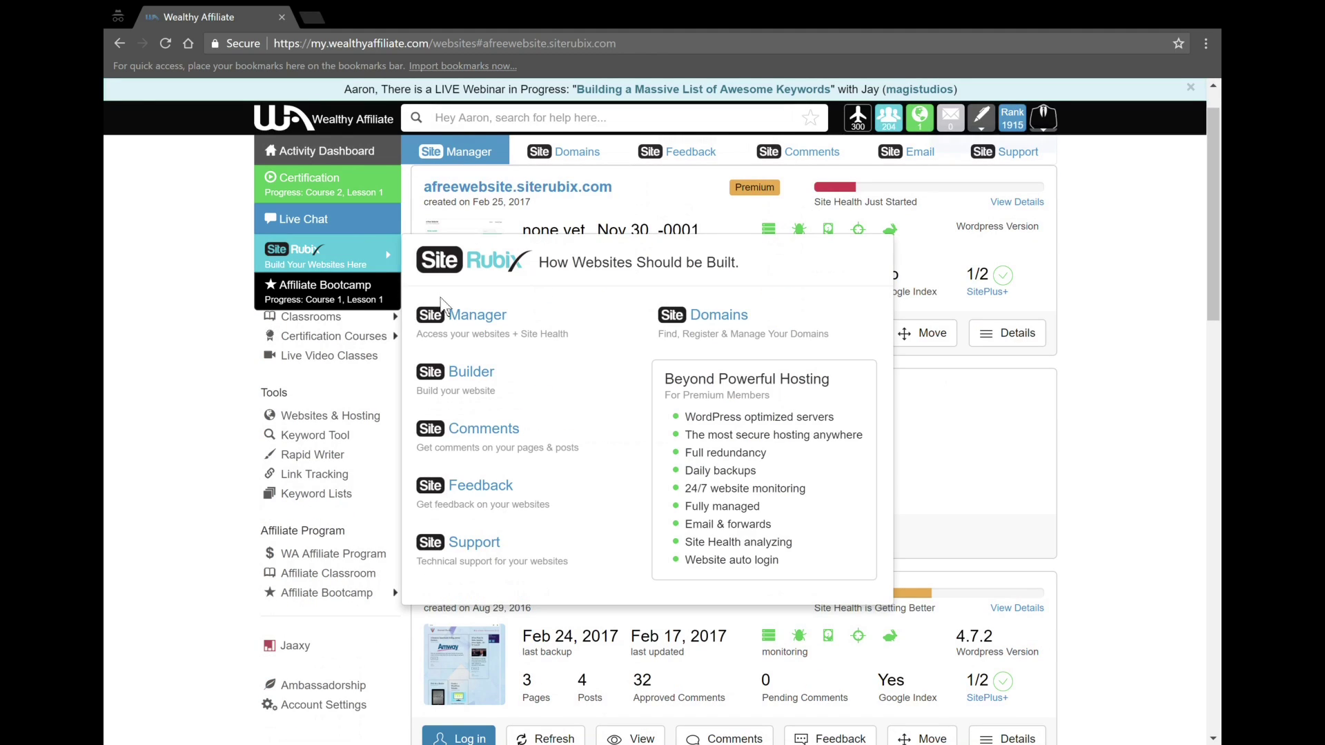
left_click(509, 338)
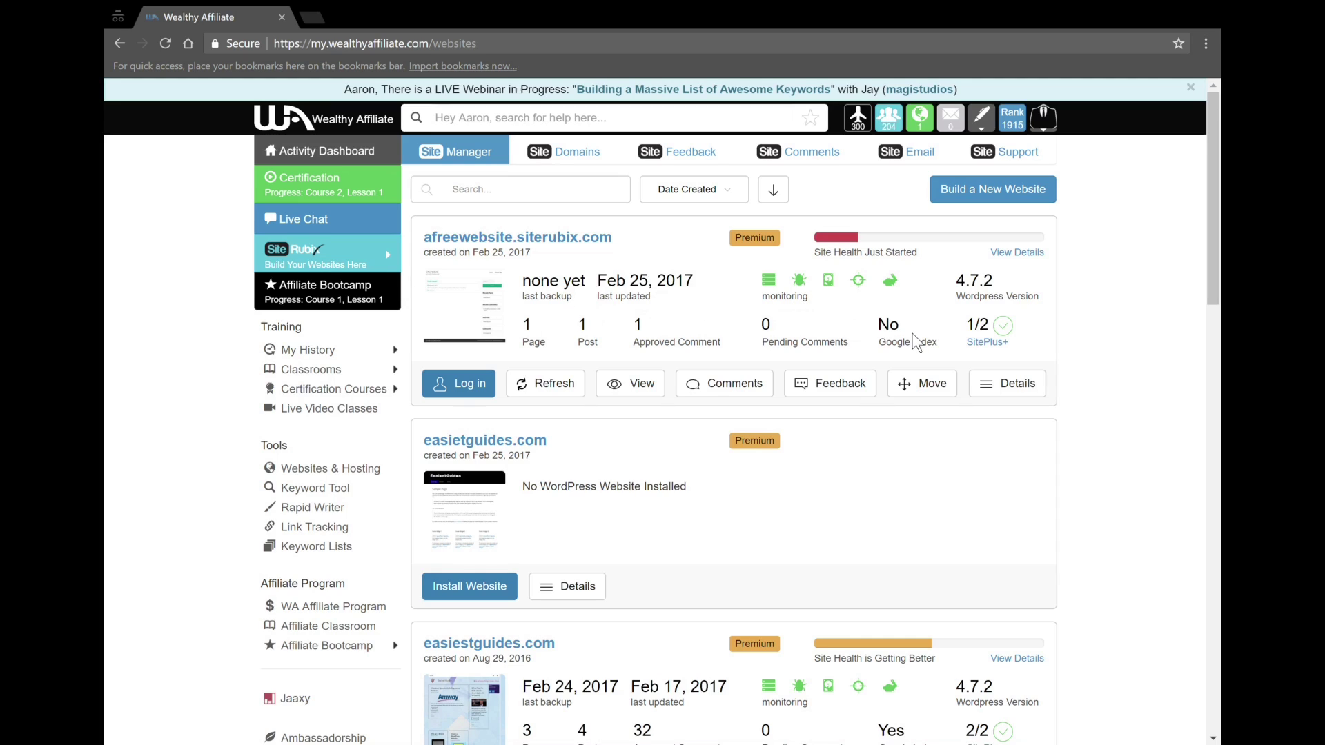
Open afreewebsite.siterubix.com details, go back, then view and close the live site
left_click(1007, 354)
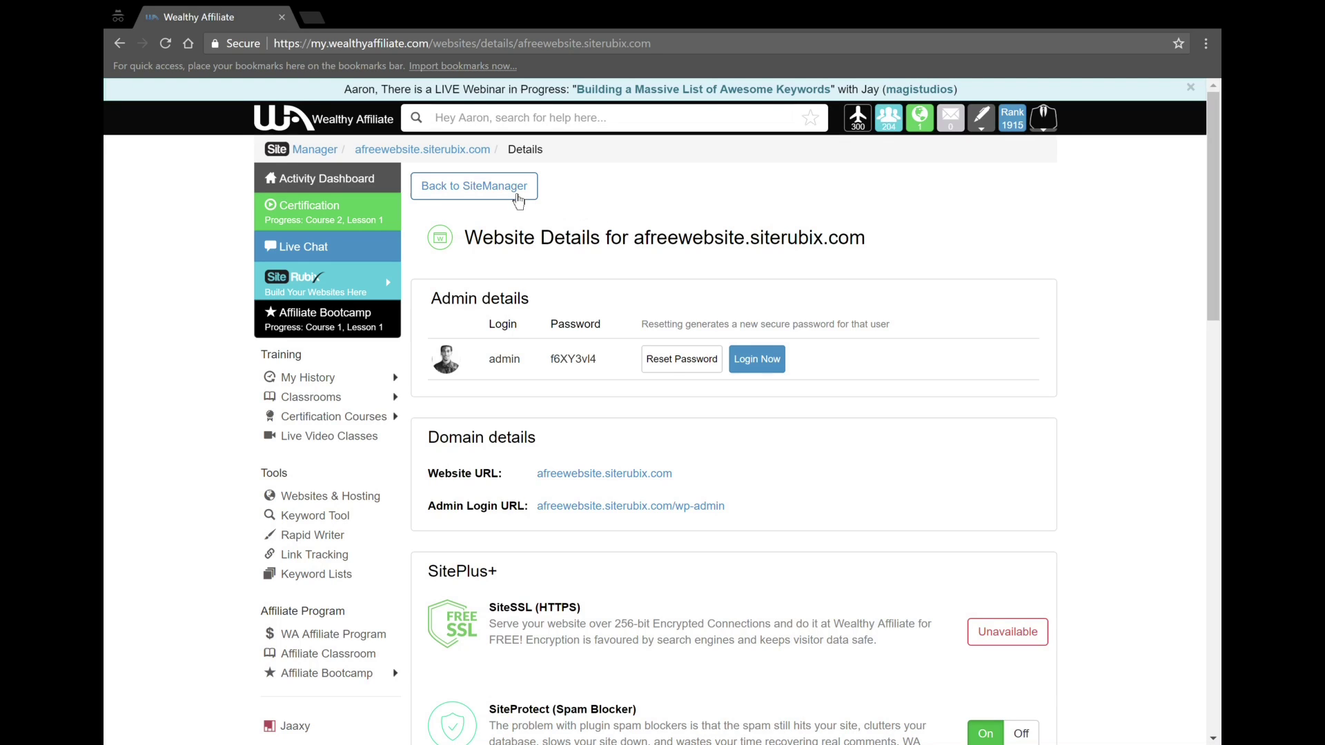
left_click(519, 199)
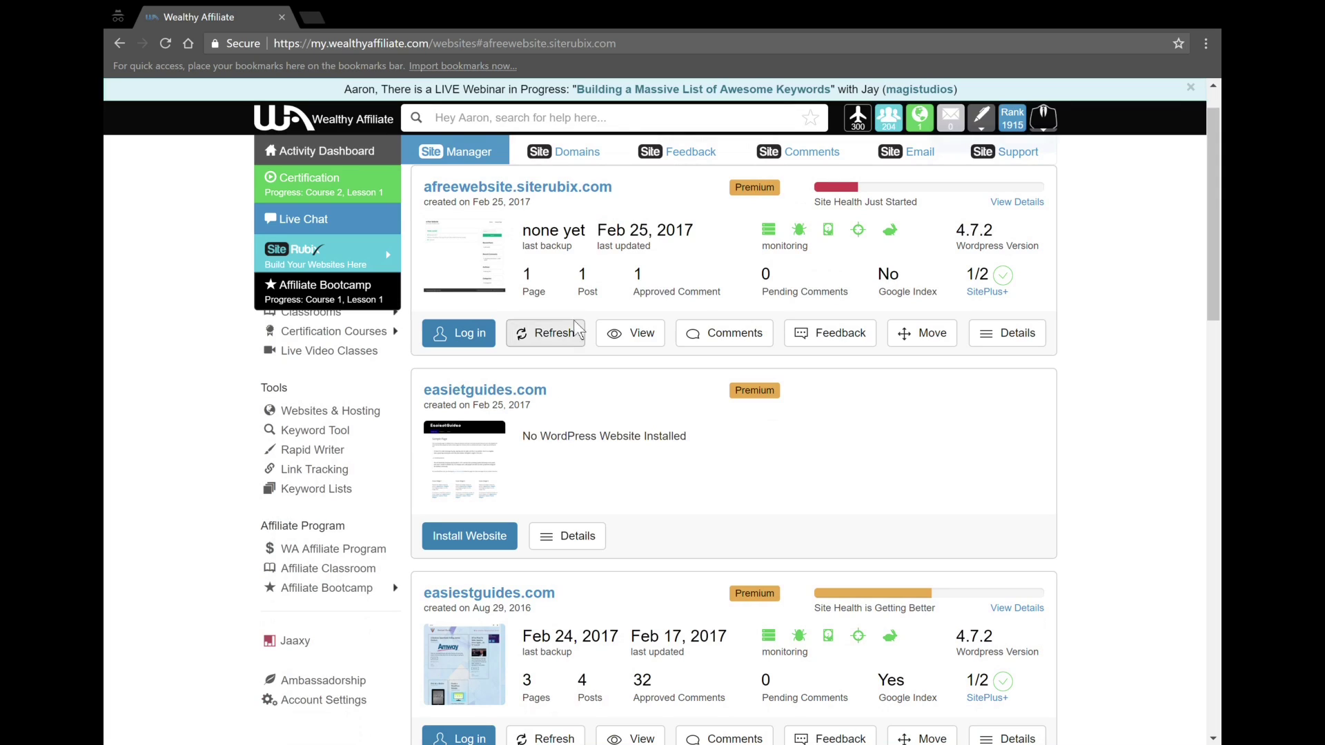
left_click(650, 343)
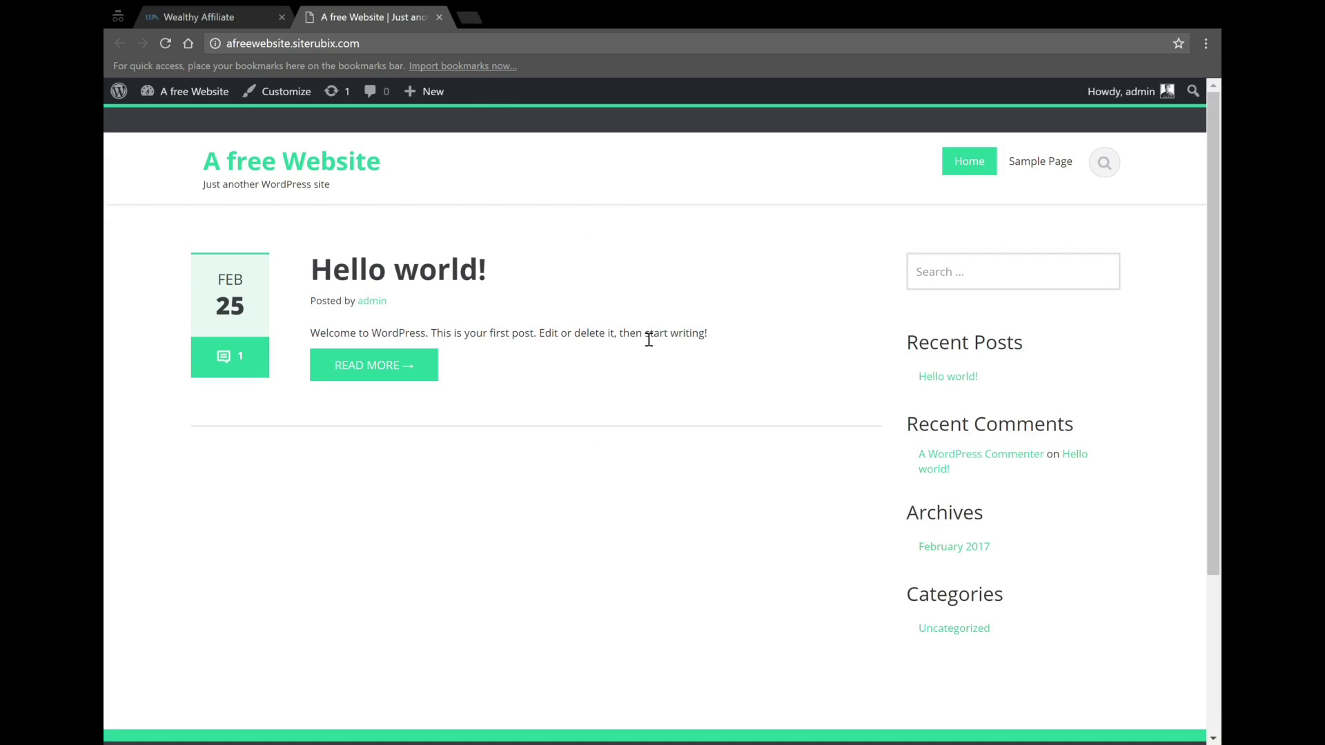
left_click(439, 18)
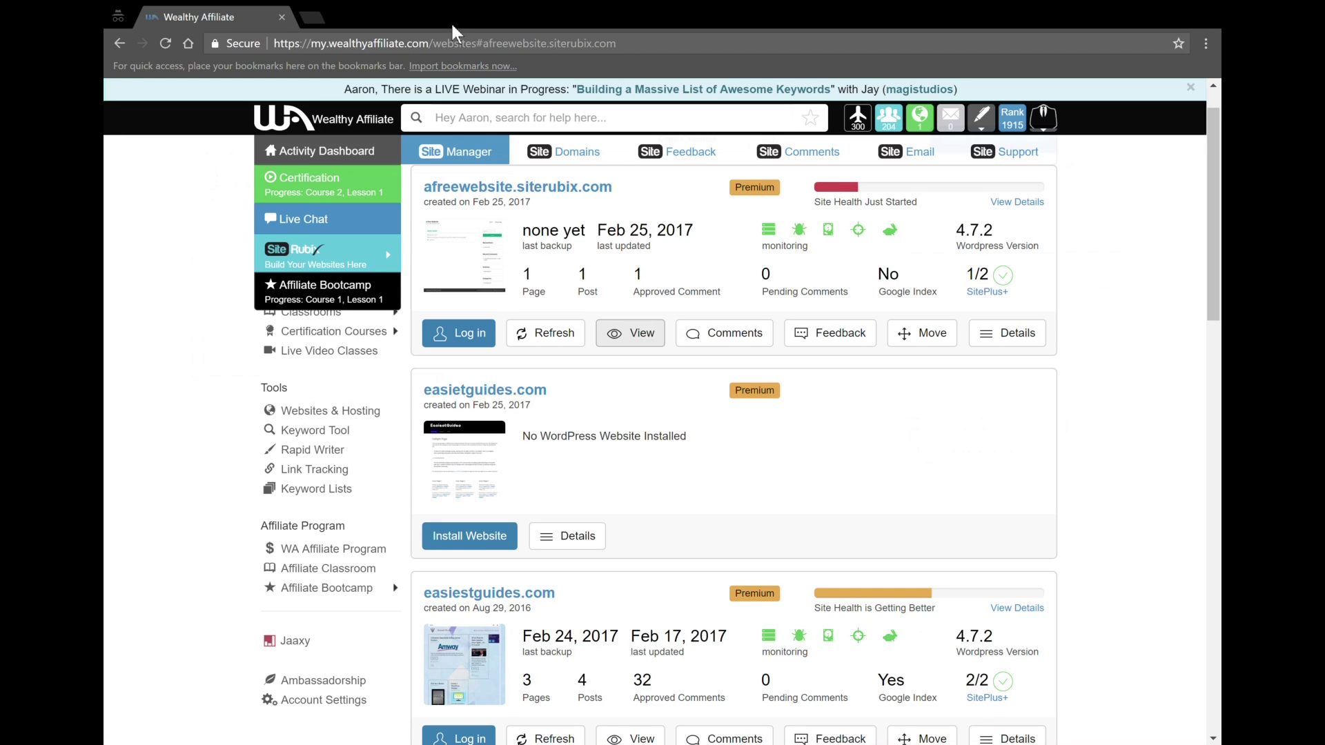
Open Comments, check the Comments Offered history, and load a member's page to comment on
left_click(749, 335)
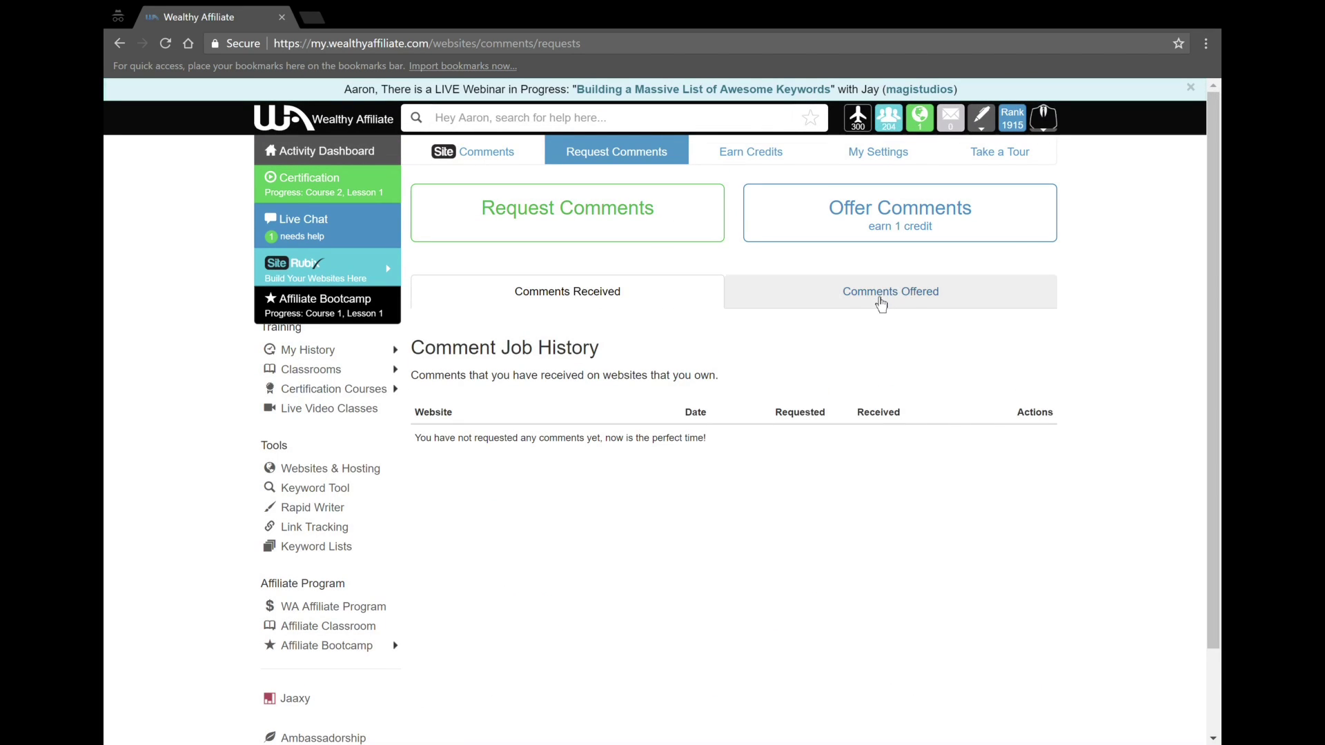
left_click(885, 300)
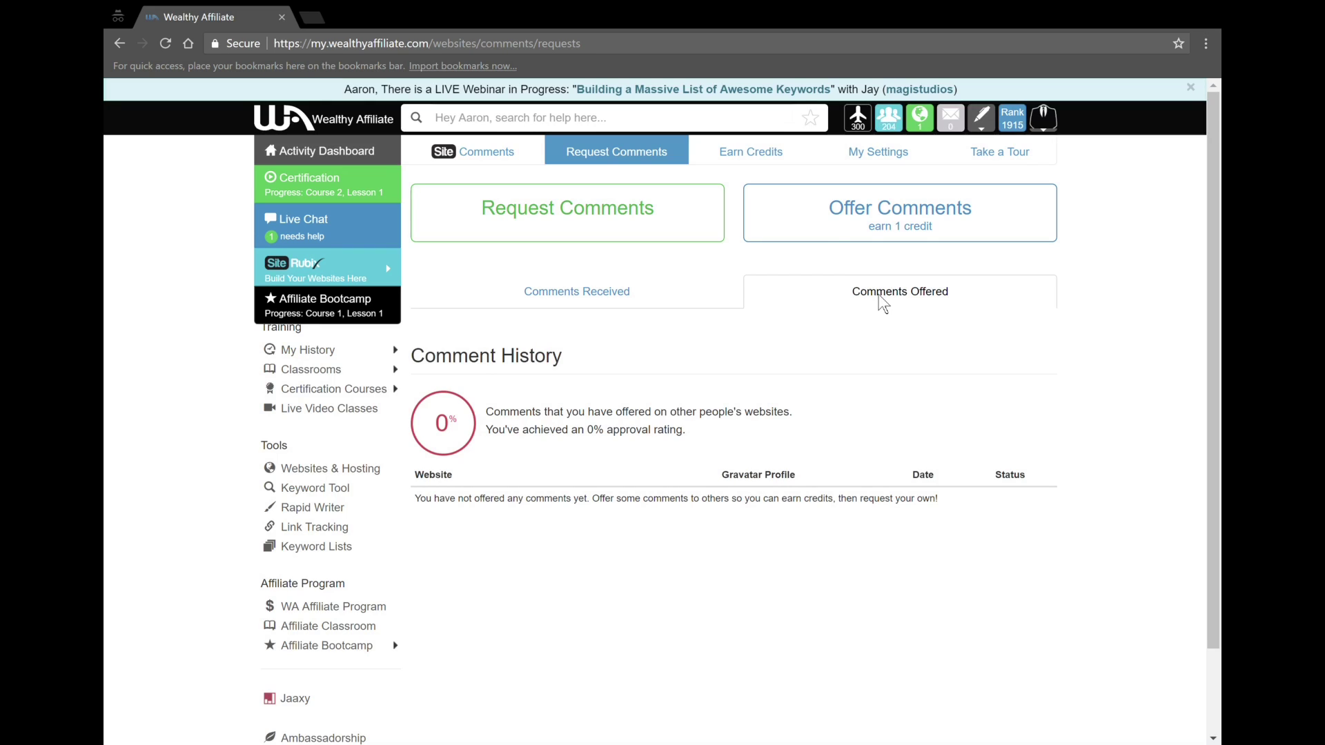
left_click(848, 234)
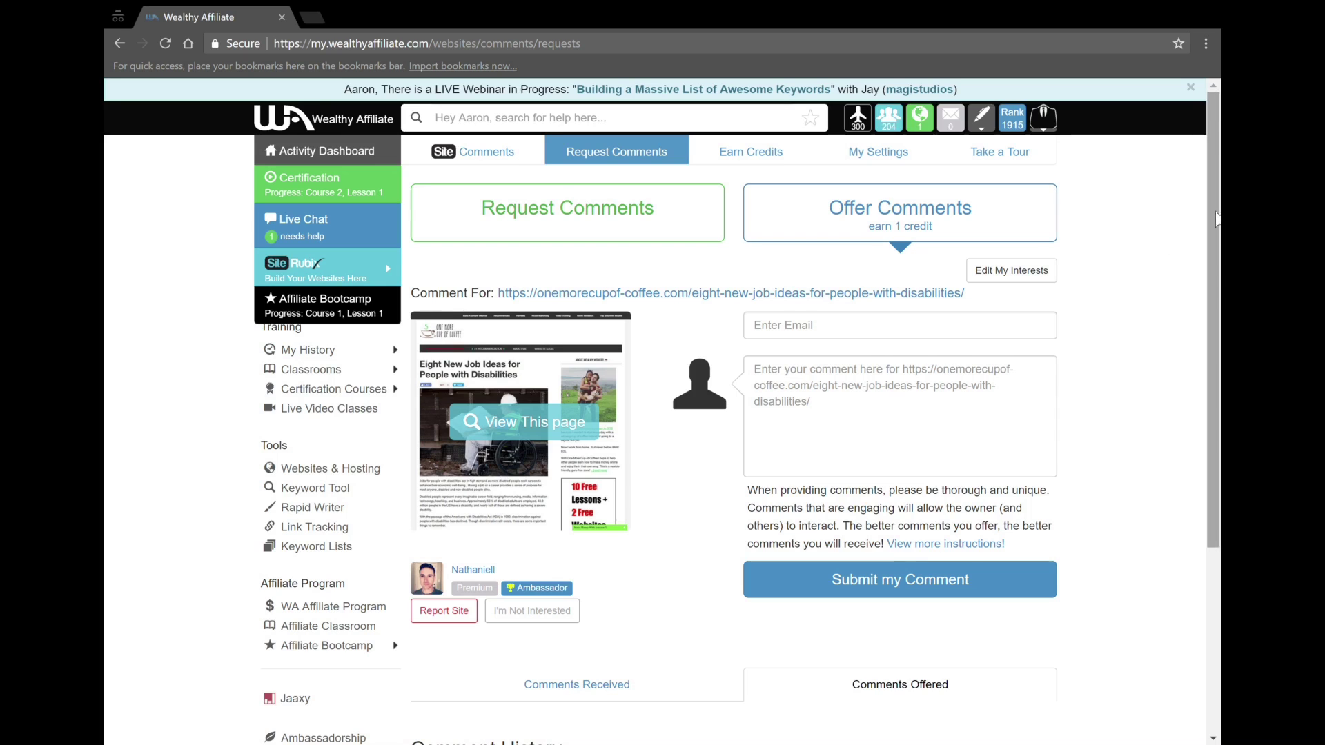
scroll(1213, 318, "down", 3)
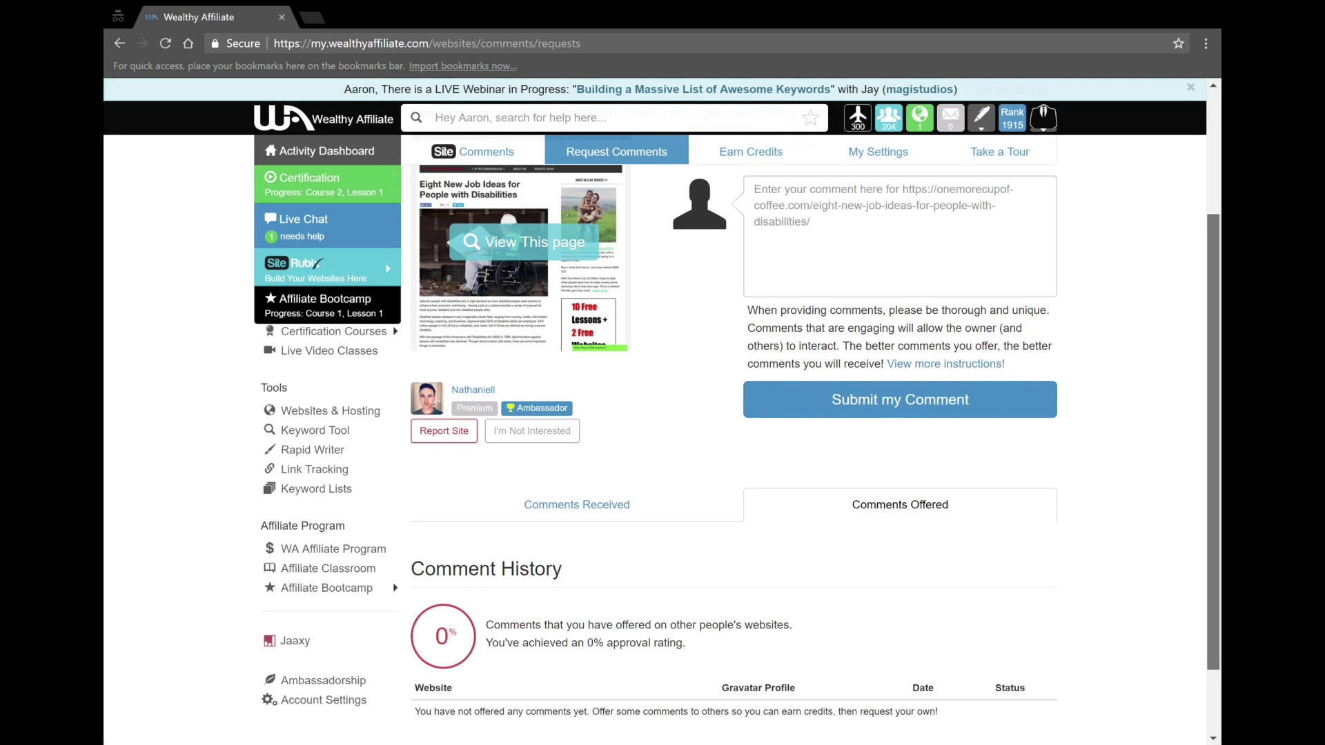
scroll(525, 248, "down", 2)
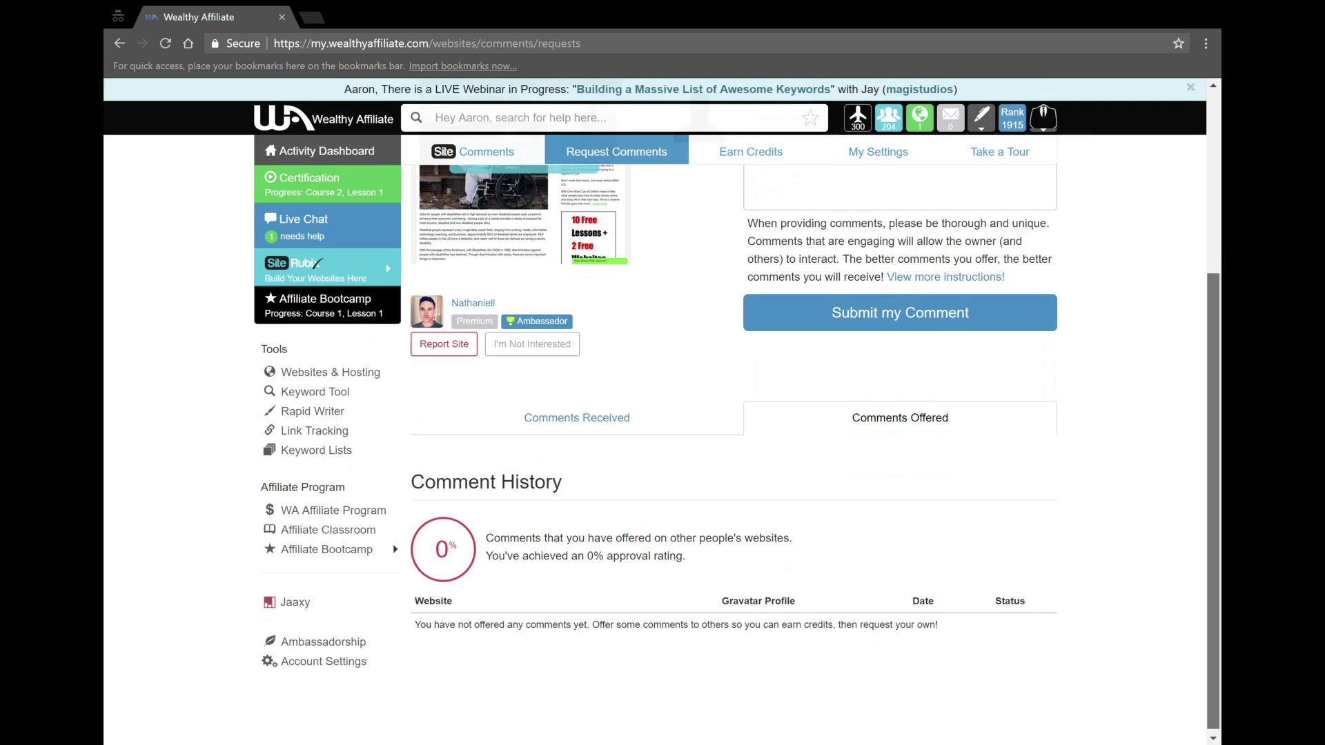
scroll(521, 414, "up", 5)
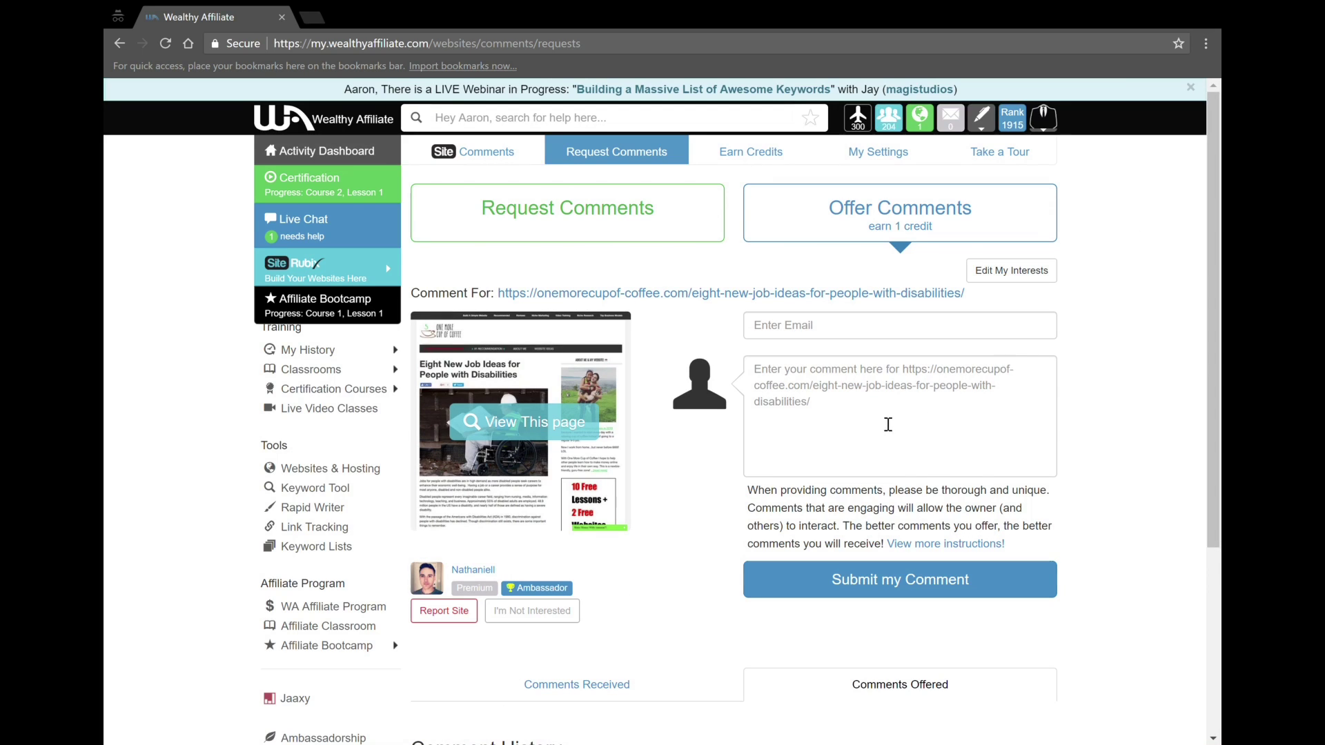
Show the guidelines for leaving good comments via View more instructions
left_click(938, 550)
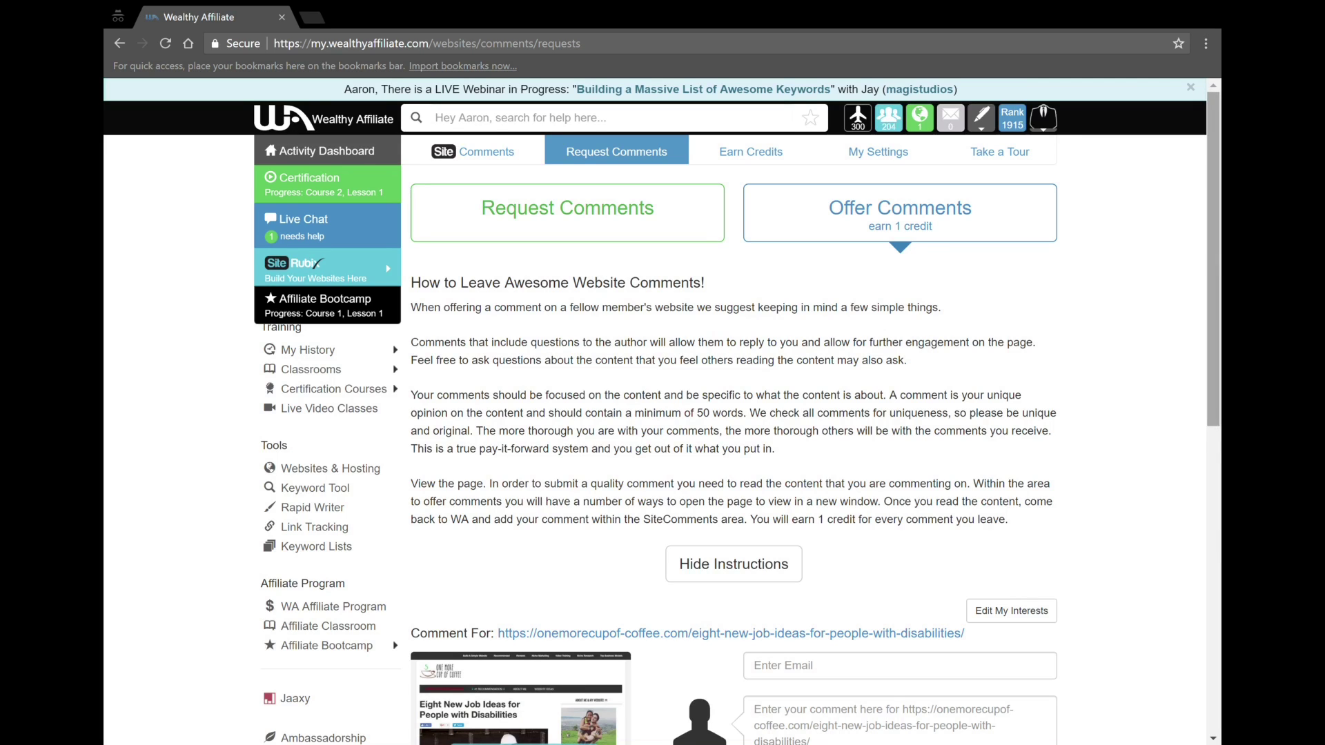
scroll(1218, 378, "down", 4)
scroll(1217, 221, "up", 4)
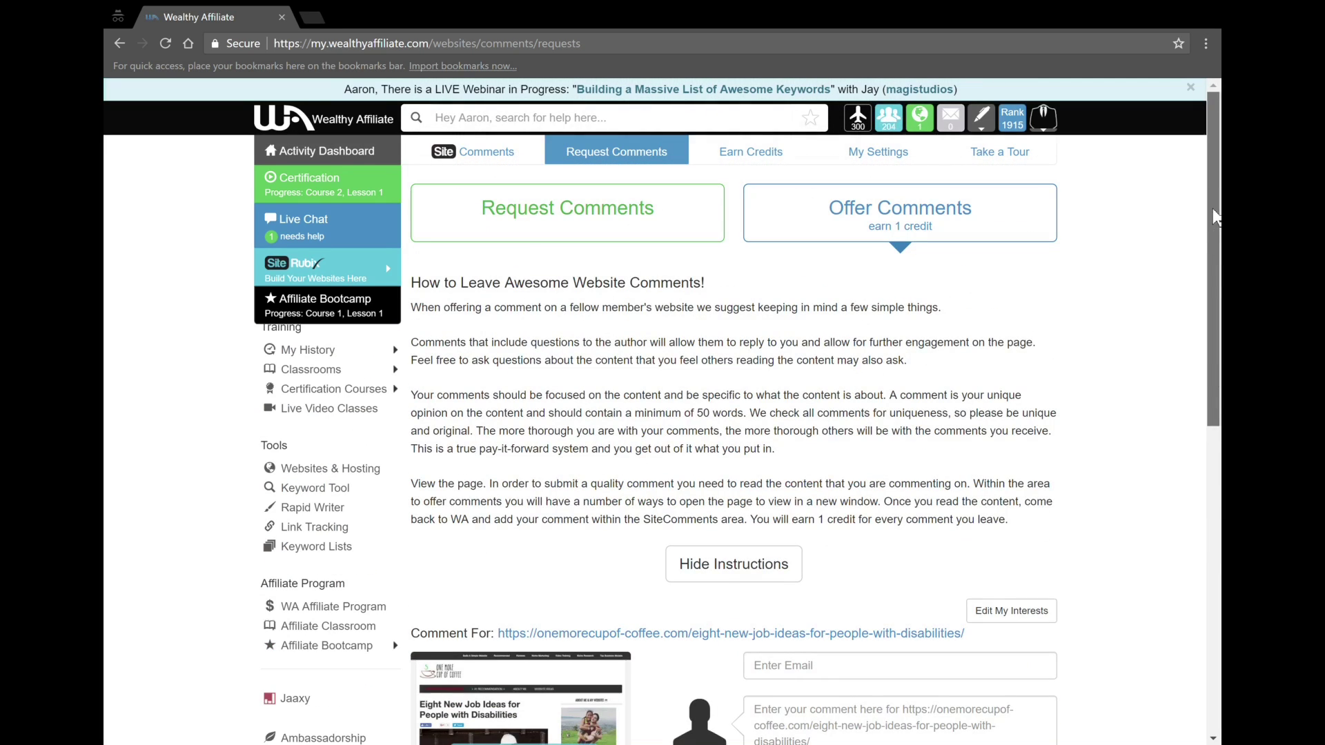
Open the Feedback exchange for afreewebsite.siterubix.com from the Site Manager websites list
mouse_move(359, 269)
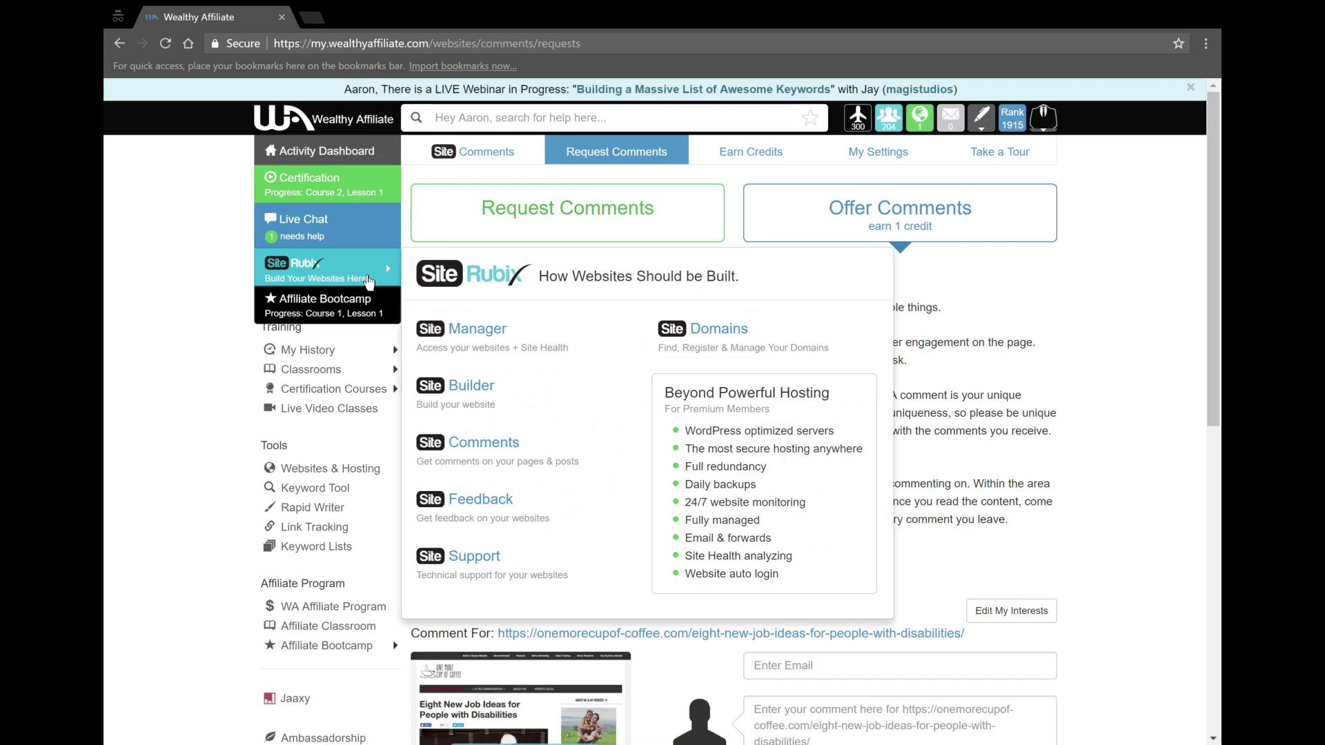
left_click(466, 352)
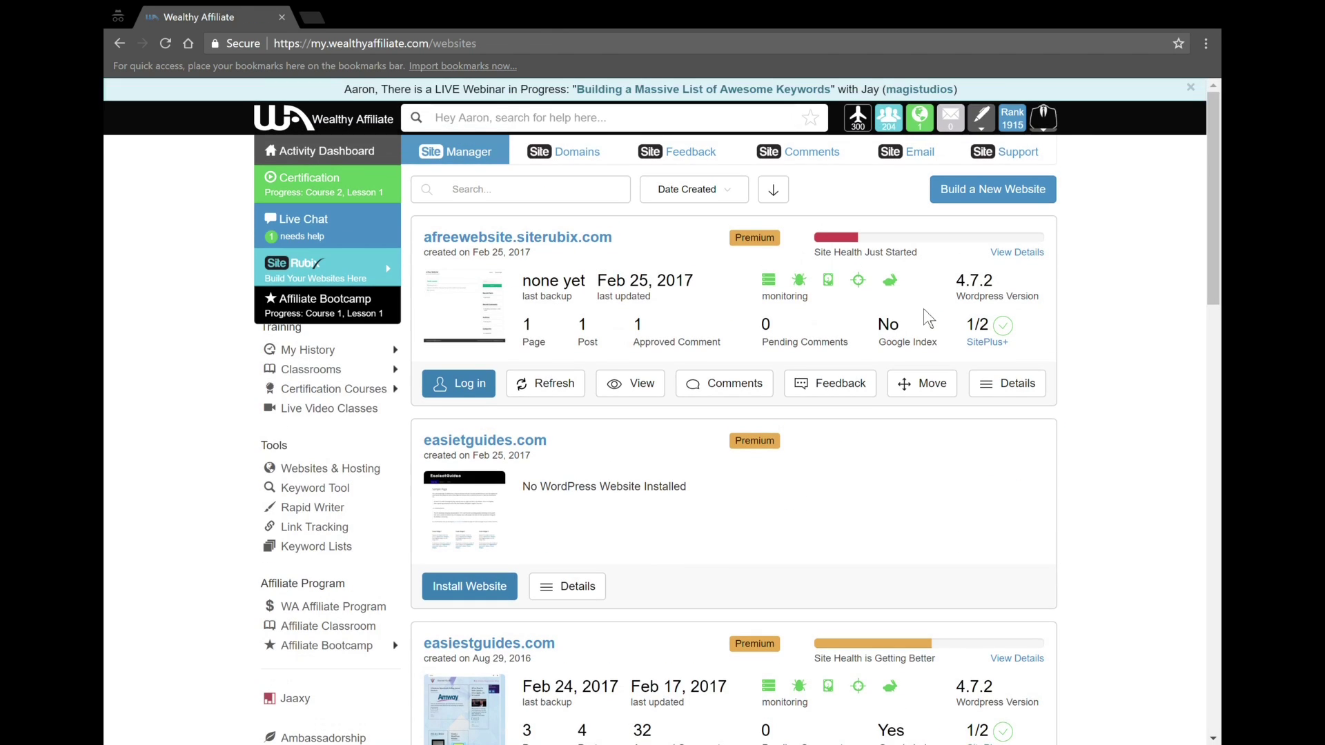
left_click(840, 384)
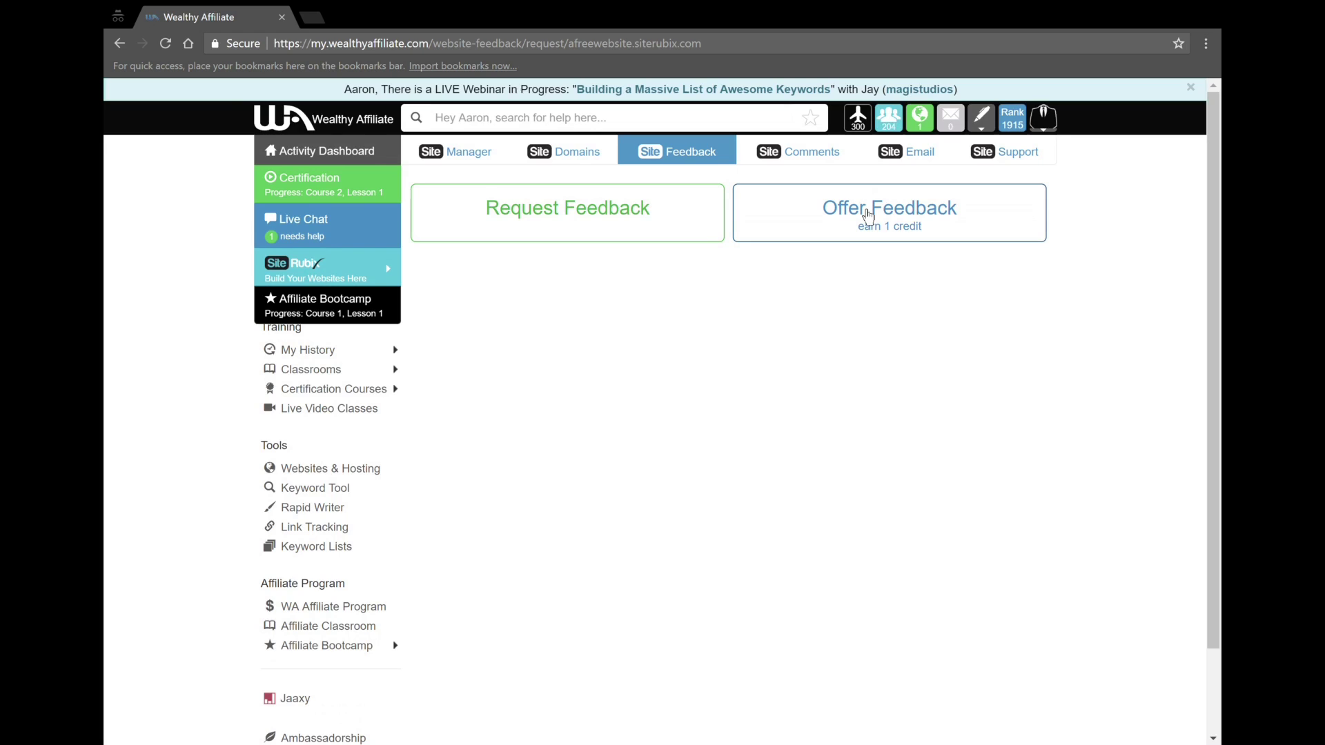
Begin offering feedback on another member's site, view the form, then return to the websites list
left_click(868, 216)
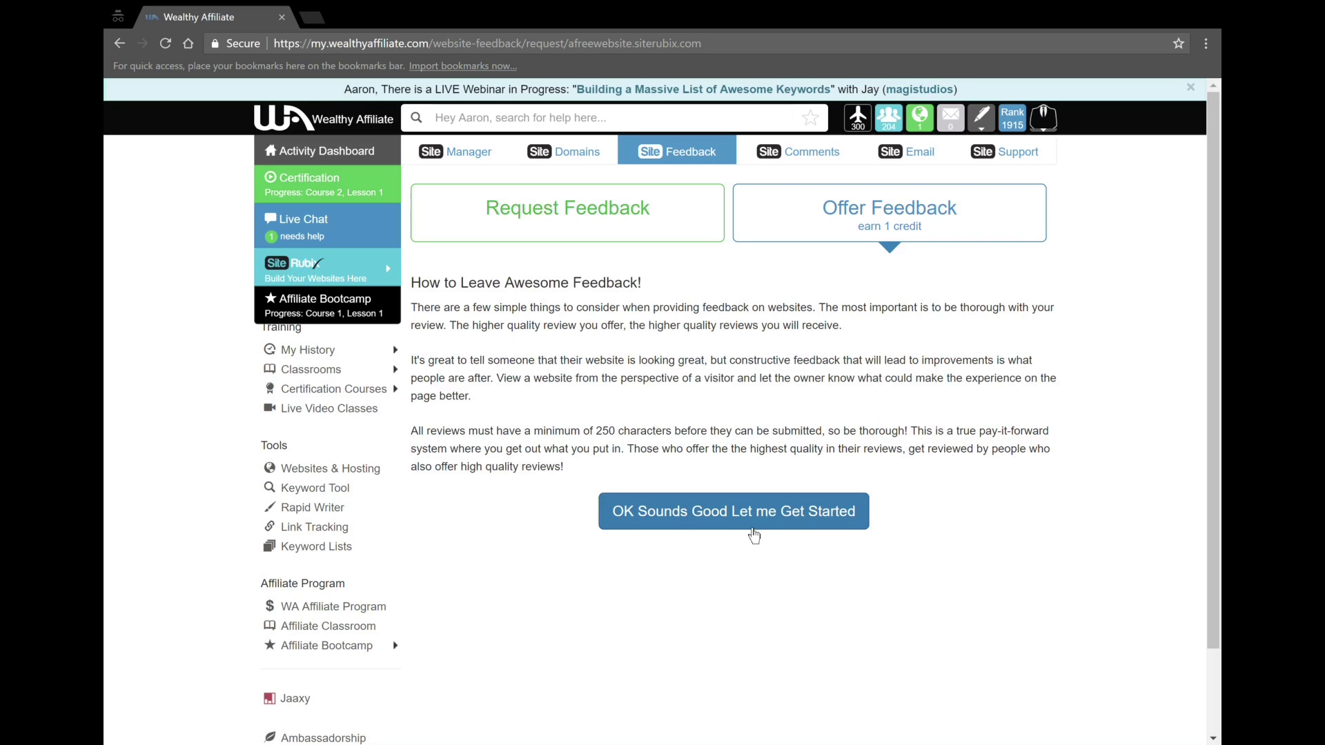
left_click(755, 536)
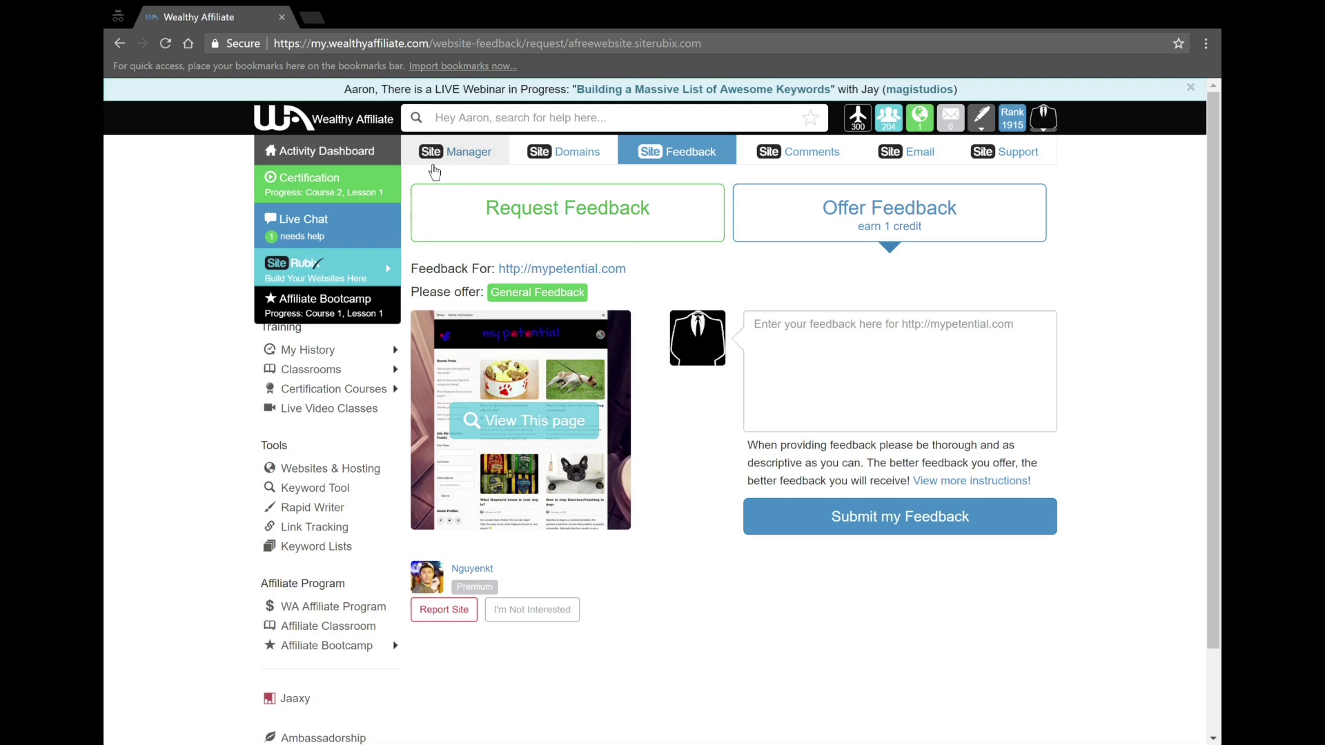
left_click(434, 163)
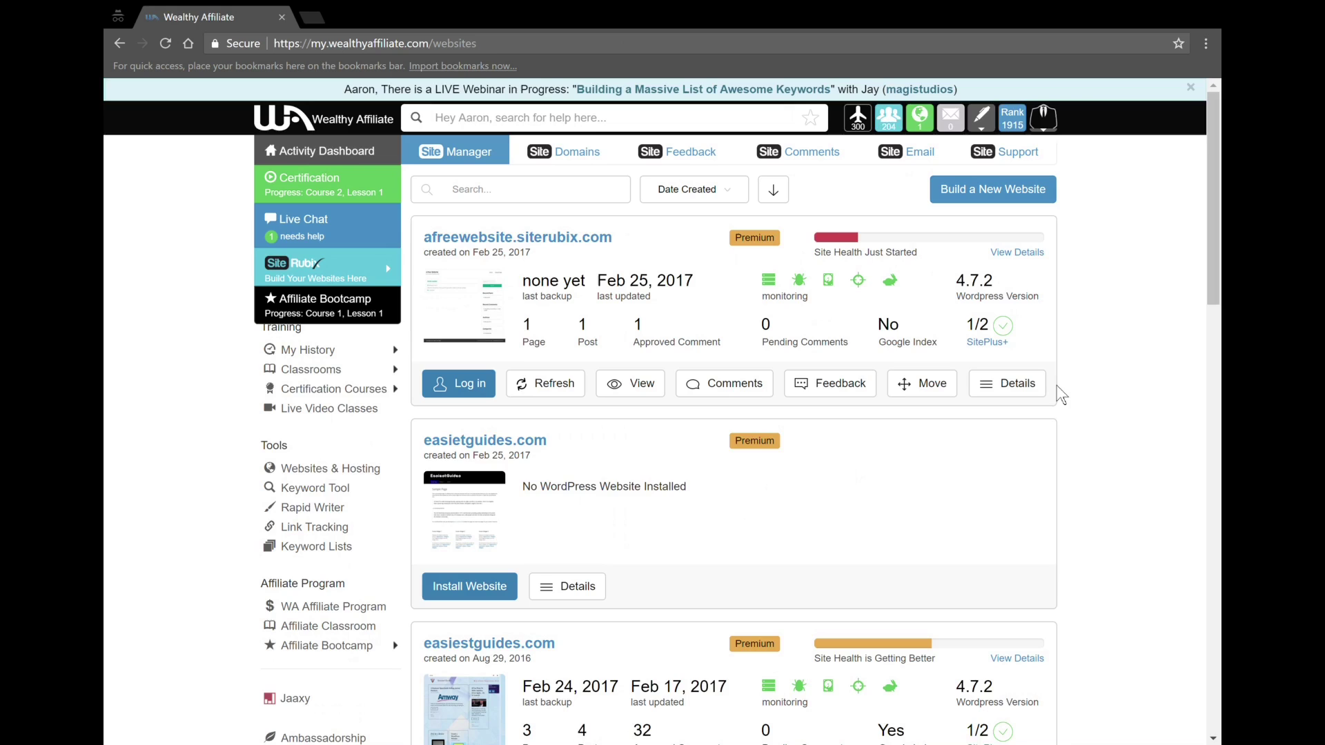
left_click(925, 387)
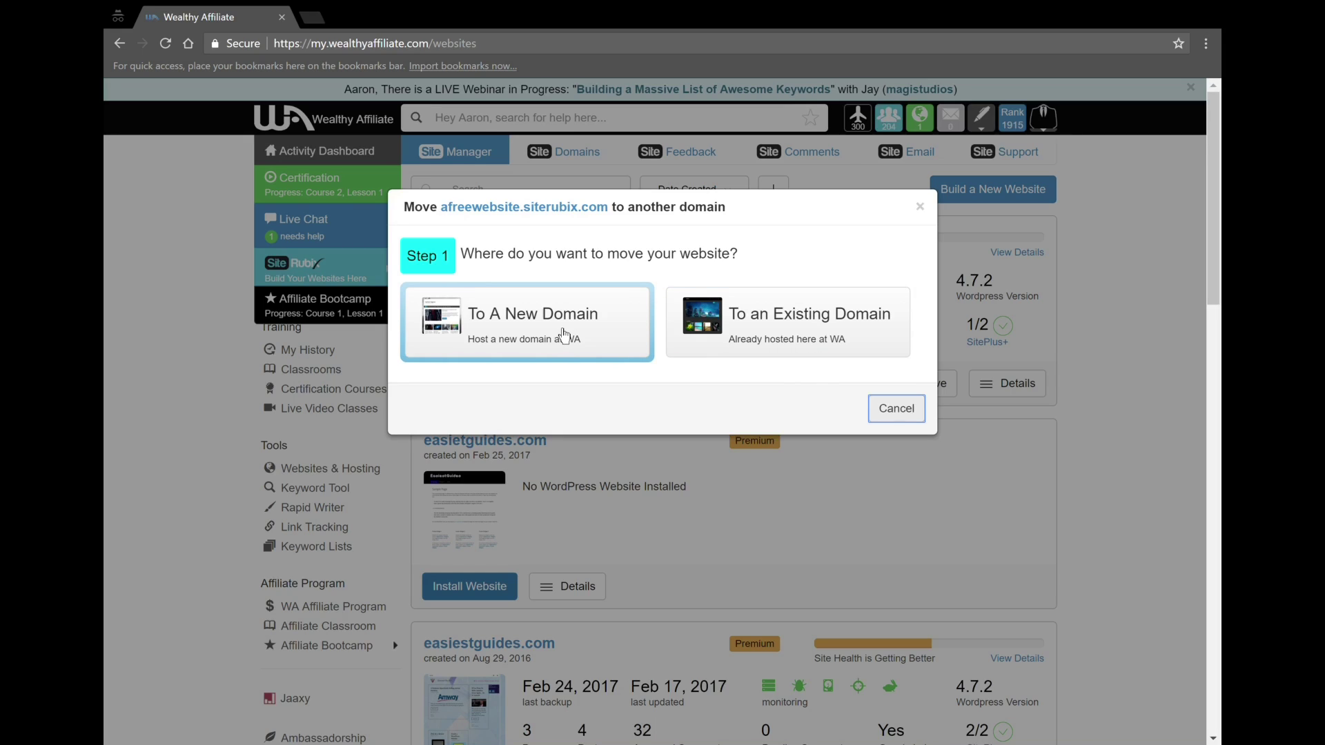
left_click(564, 336)
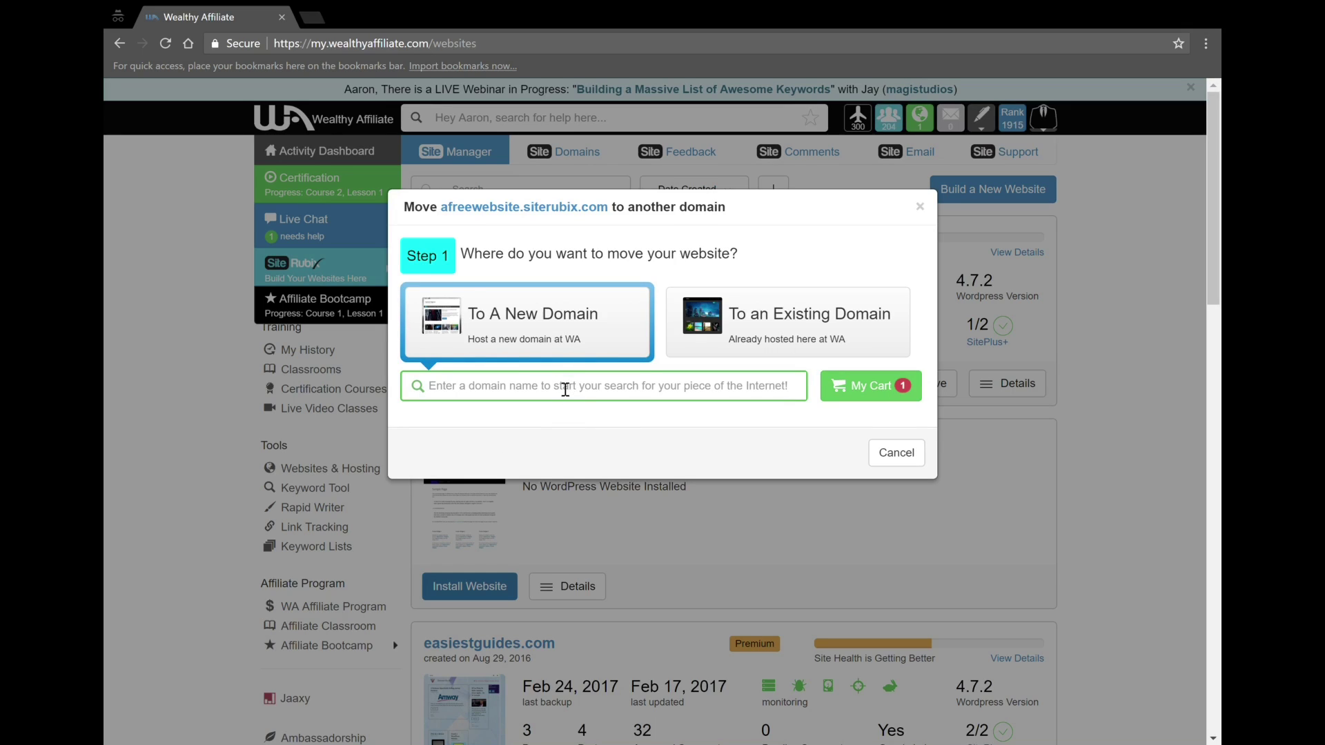
type("af")
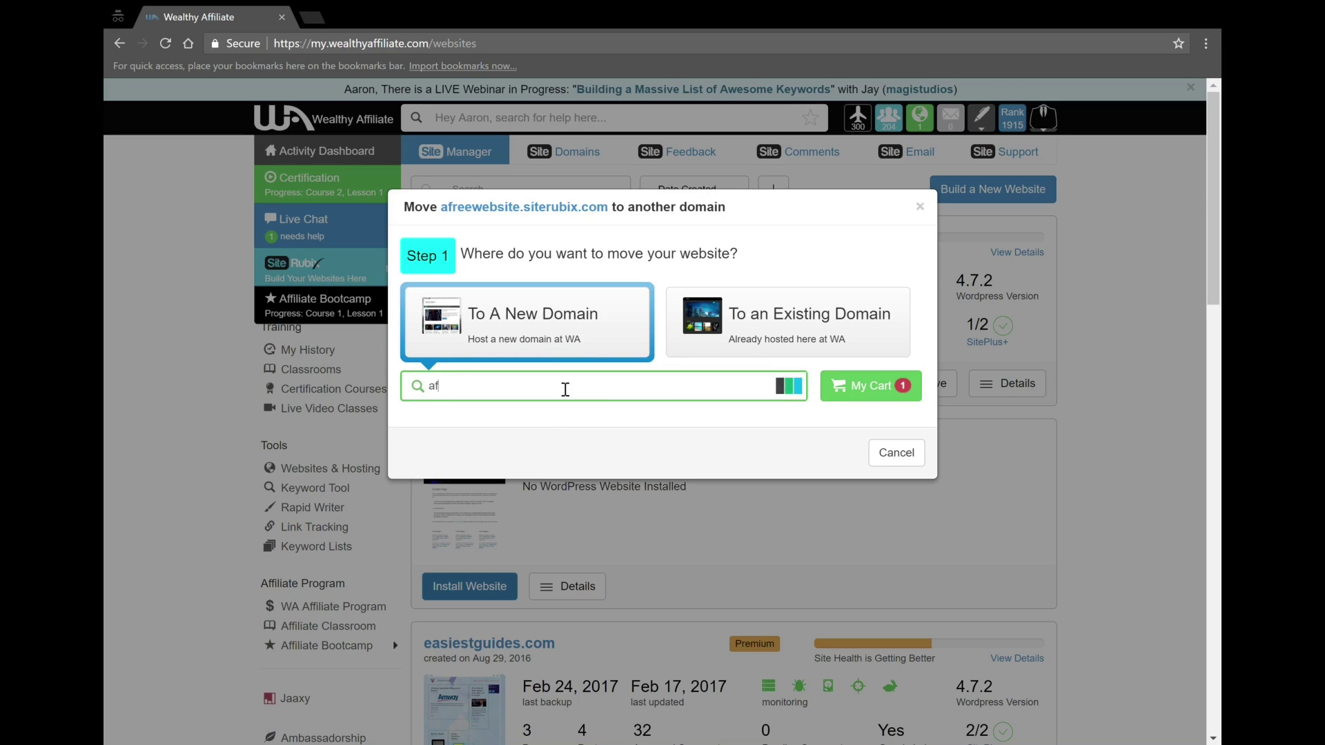
type("reewebsite")
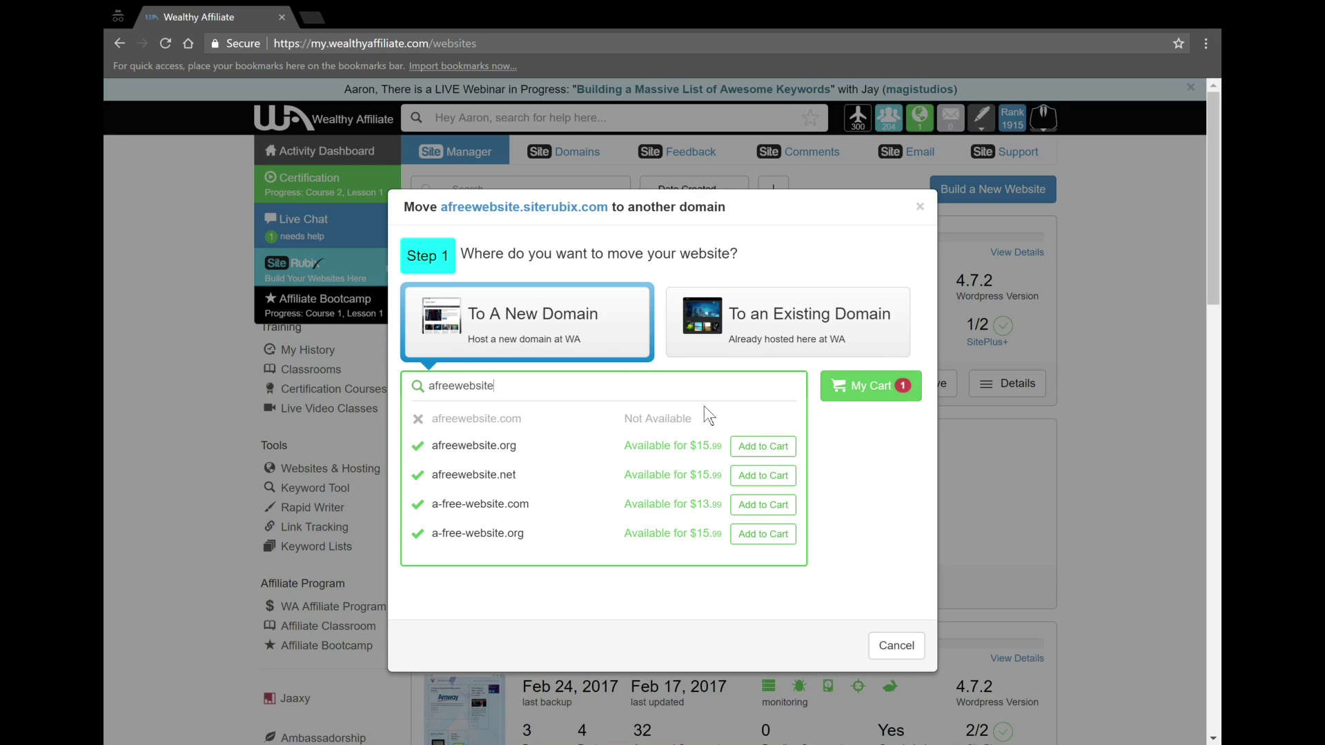
left_click(899, 650)
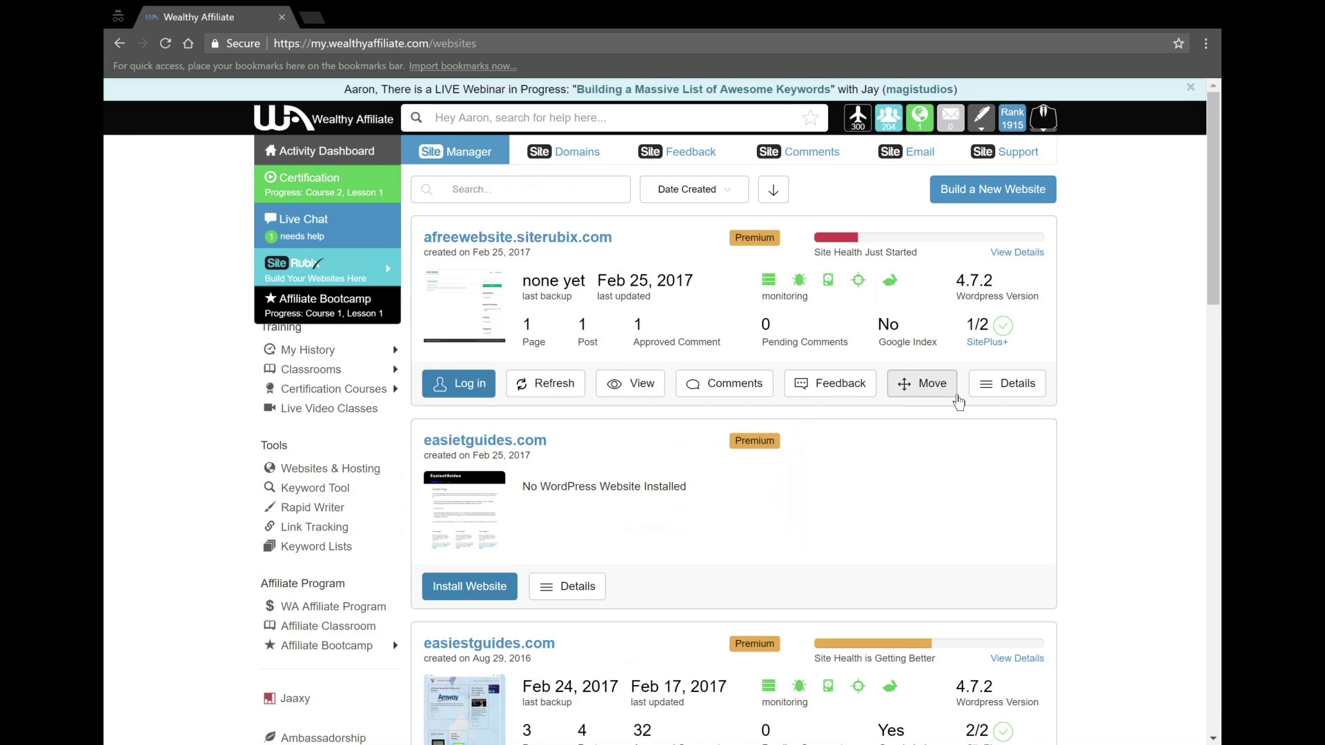